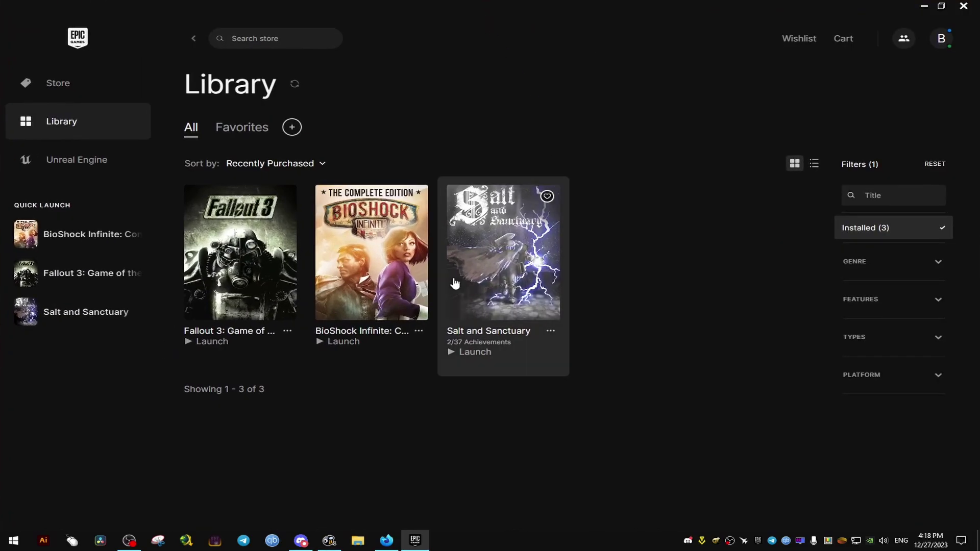
Launch Fallout 3 from the game library, skipping the DirectX setup, and continue from the last saved game
left_click(288, 332)
left_click(288, 333)
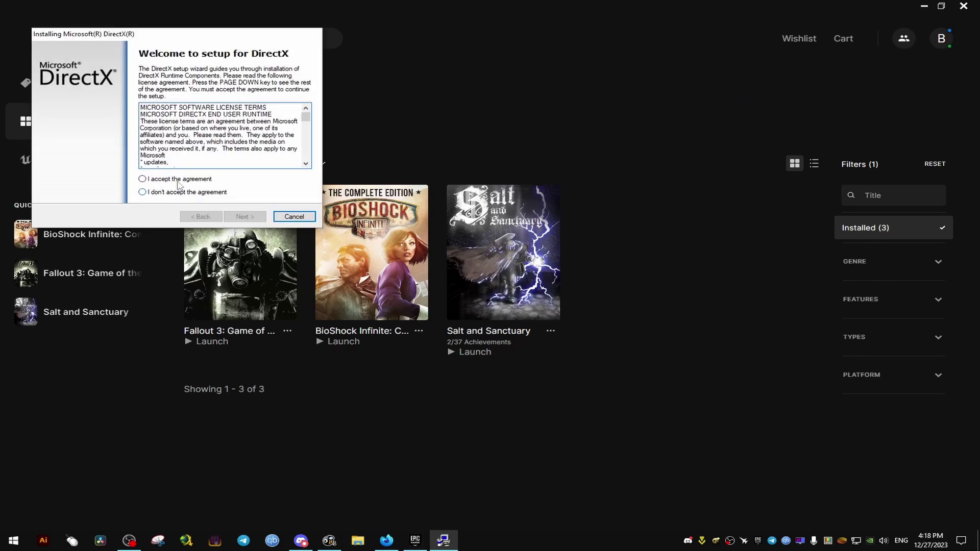
left_click(294, 216)
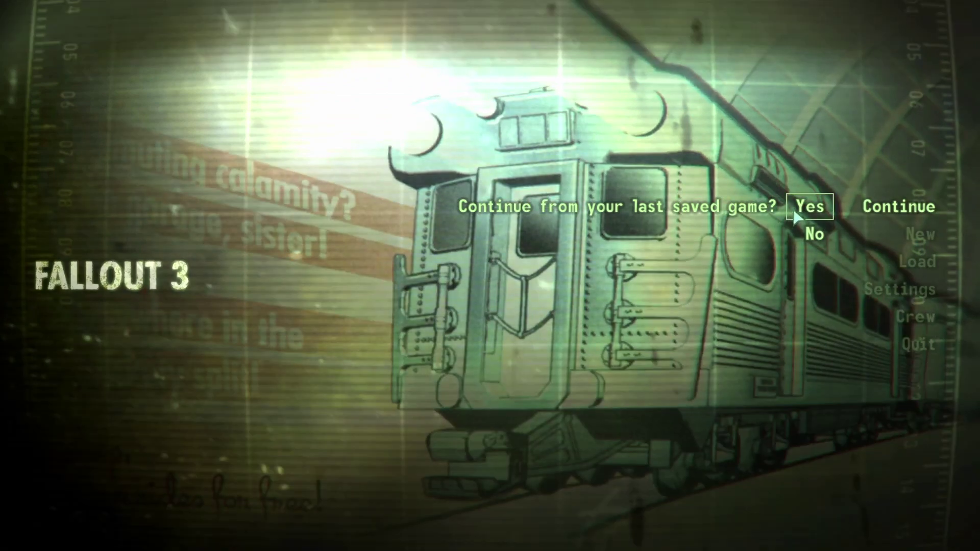
left_click(810, 207)
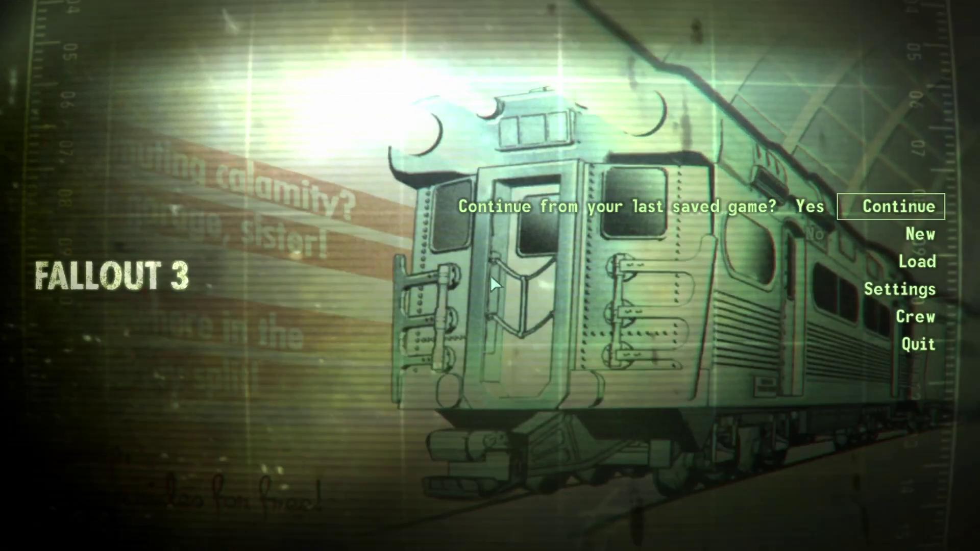
left_click(480, 302)
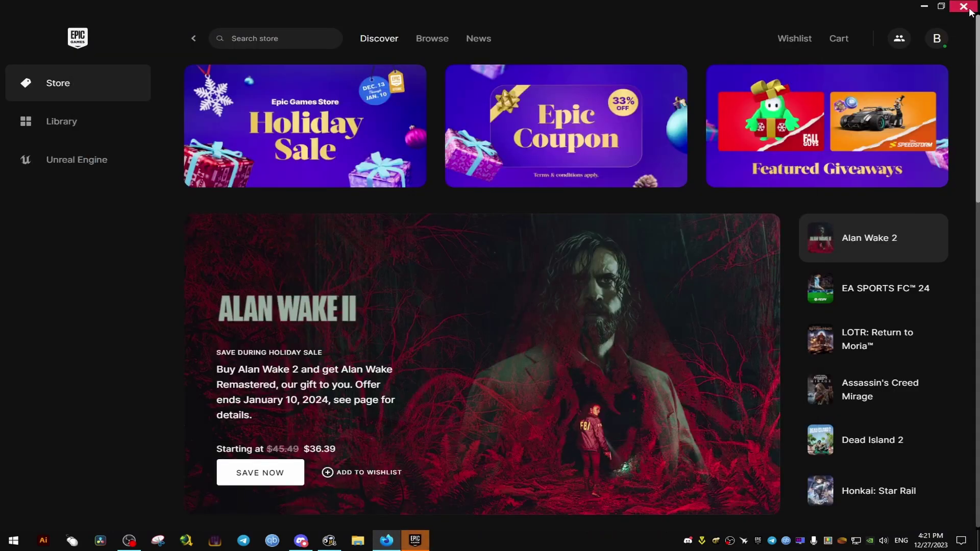
Close the Epic Games Launcher and download the Fallout Anniversary Patcher main file from Nexus Mods with the free slow download
left_click(969, 9)
double_click(597, 53)
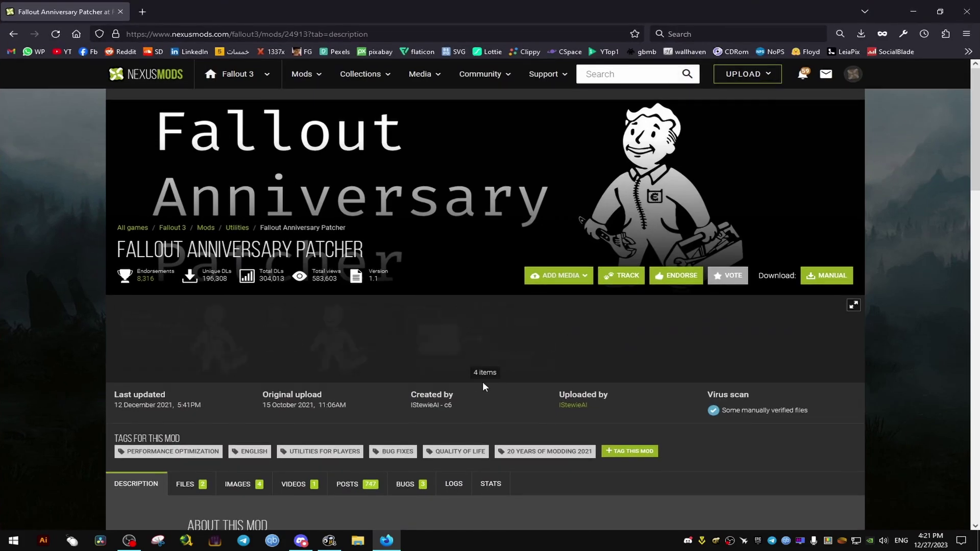
scroll(118, 329, "down", 4)
left_click(184, 269)
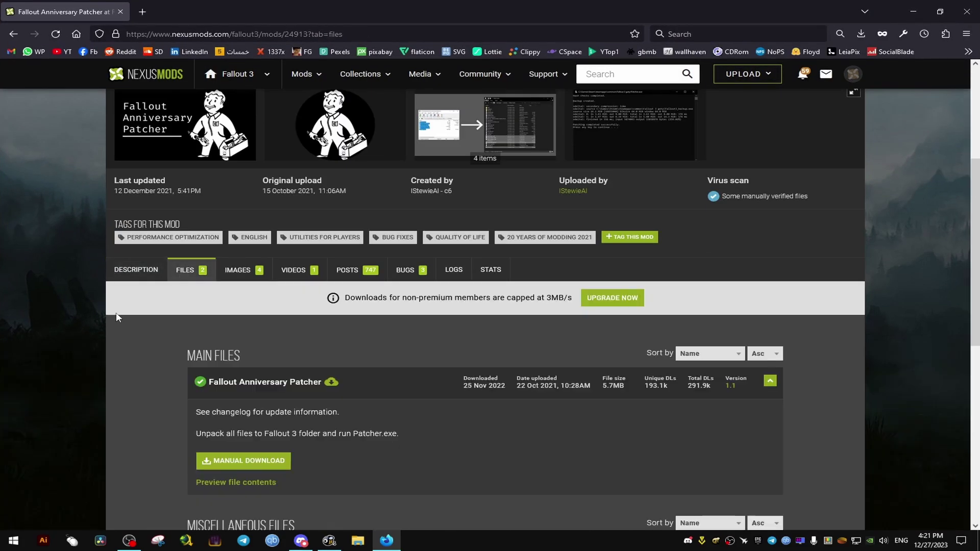
scroll(117, 312, "down", 3)
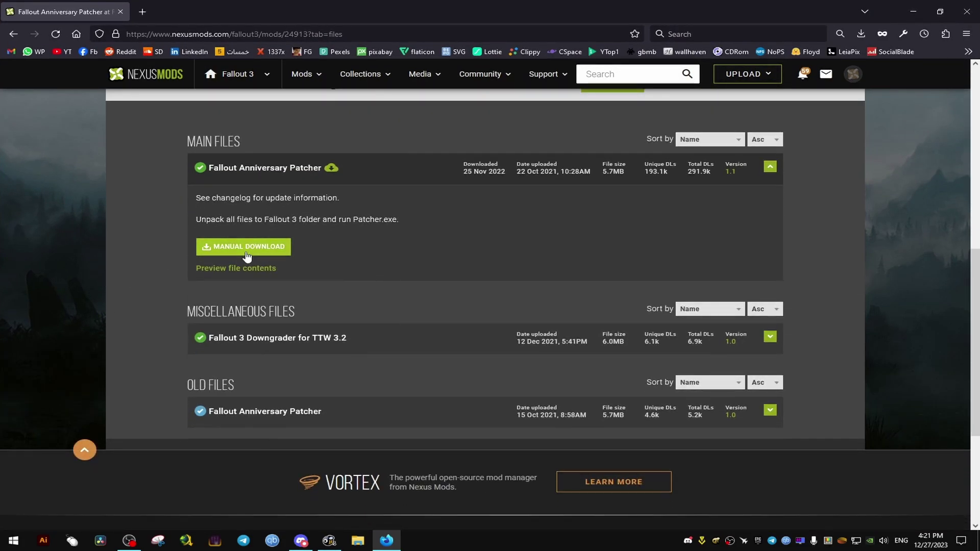
left_click(244, 250)
left_click(358, 344)
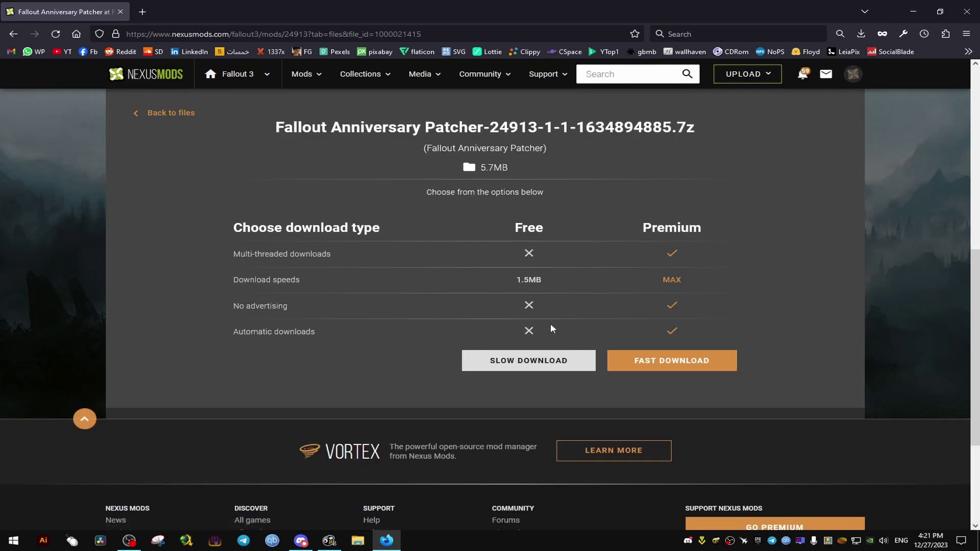
left_click(519, 360)
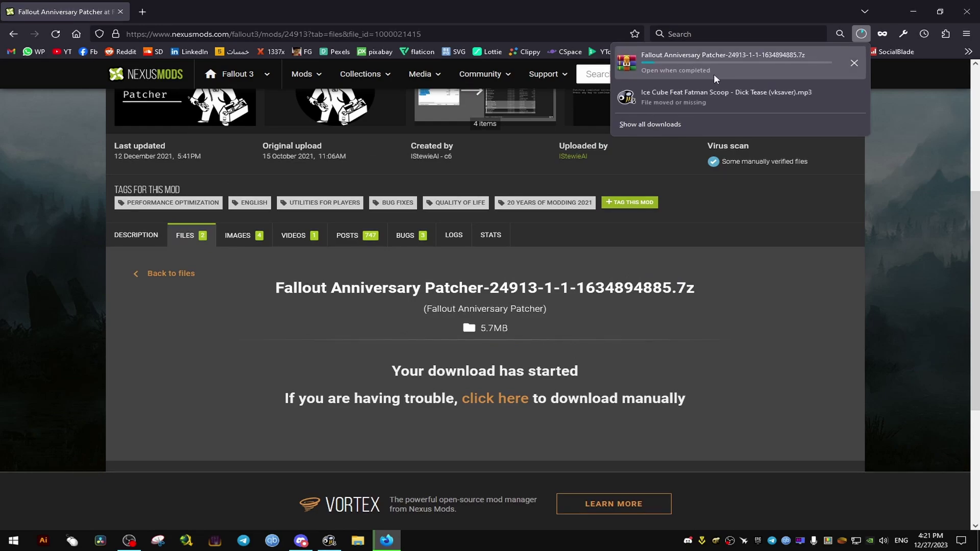
Open the ModOrganizer2 releases page on GitHub in a new tab and download Mod.Organizer-2.5.1rc1.exe from the v2.5.1 RC 1 assets
left_click(143, 12)
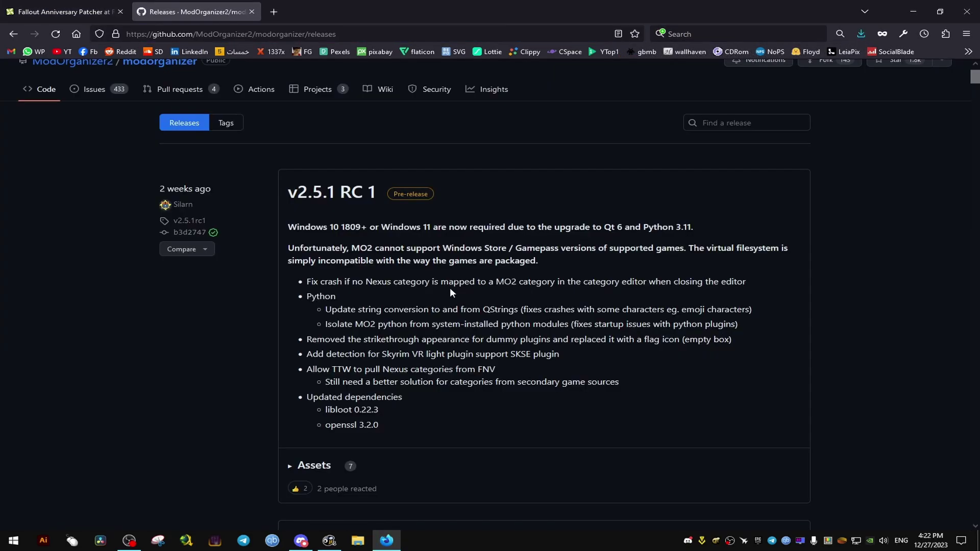
scroll(447, 290, "down", 4)
scroll(276, 296, "up", 5)
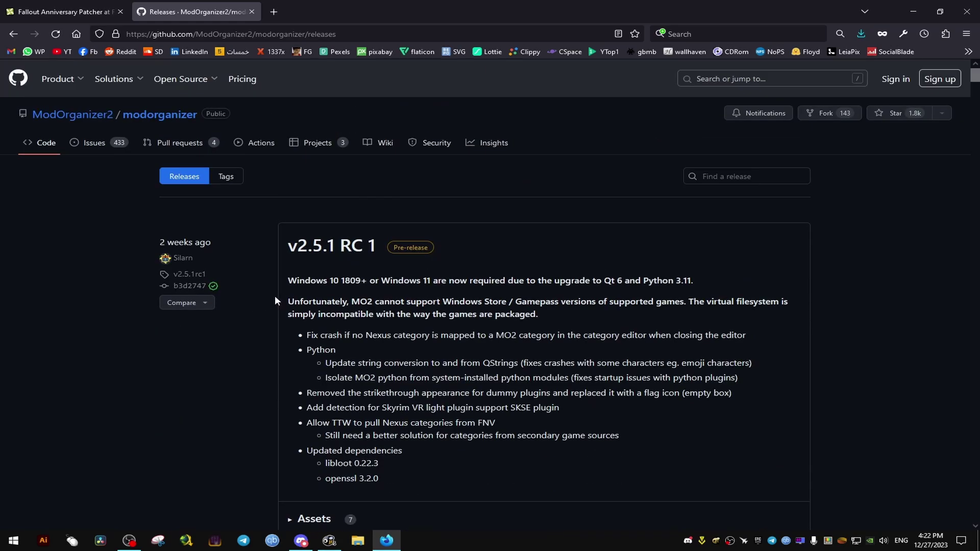
left_click(325, 247)
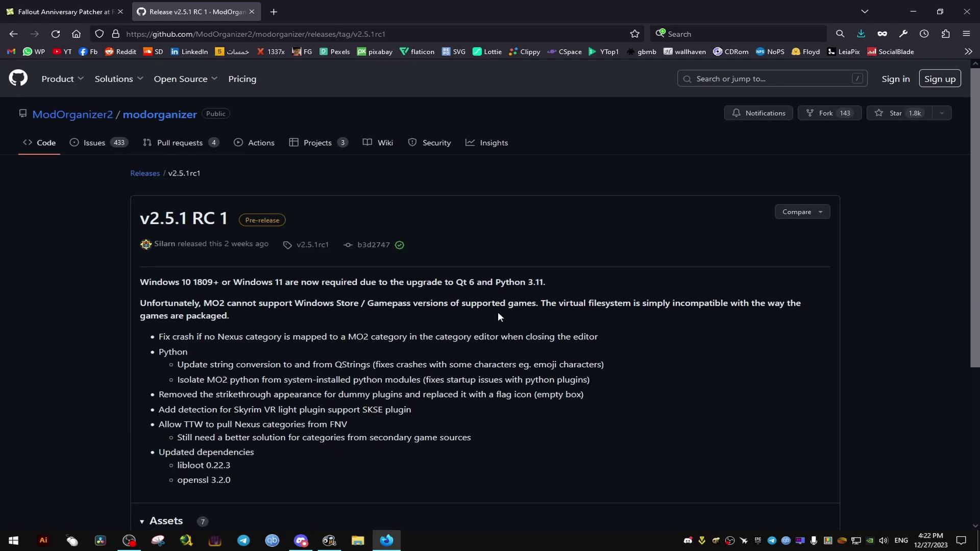
scroll(264, 305, "down", 5)
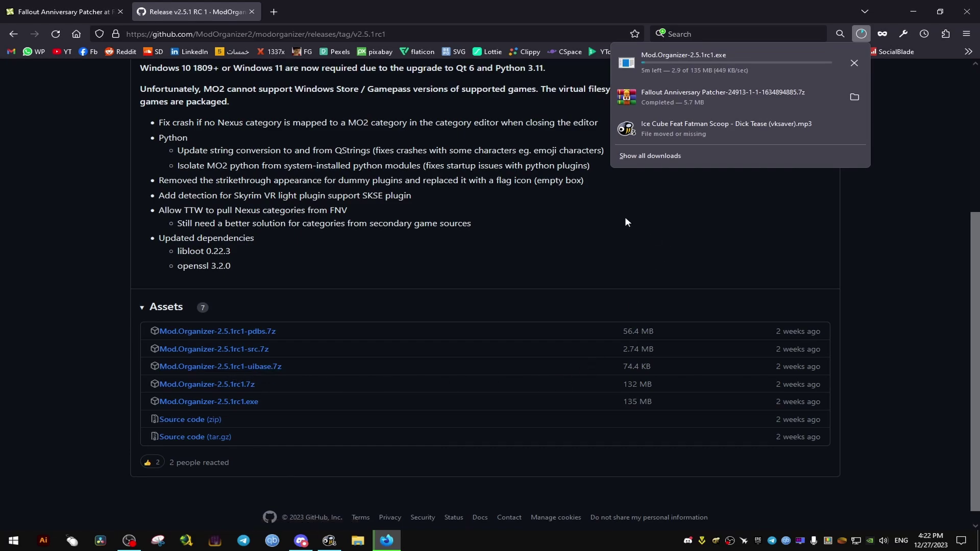
Show the downloaded Fallout Anniversary Patcher archive in its folder and move it to the desktop
left_click(854, 97)
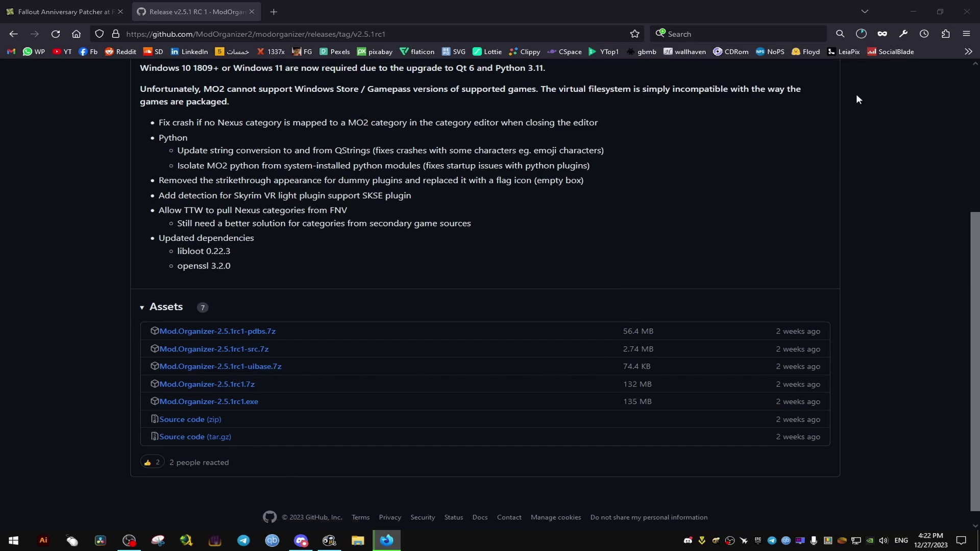
left_click(913, 11)
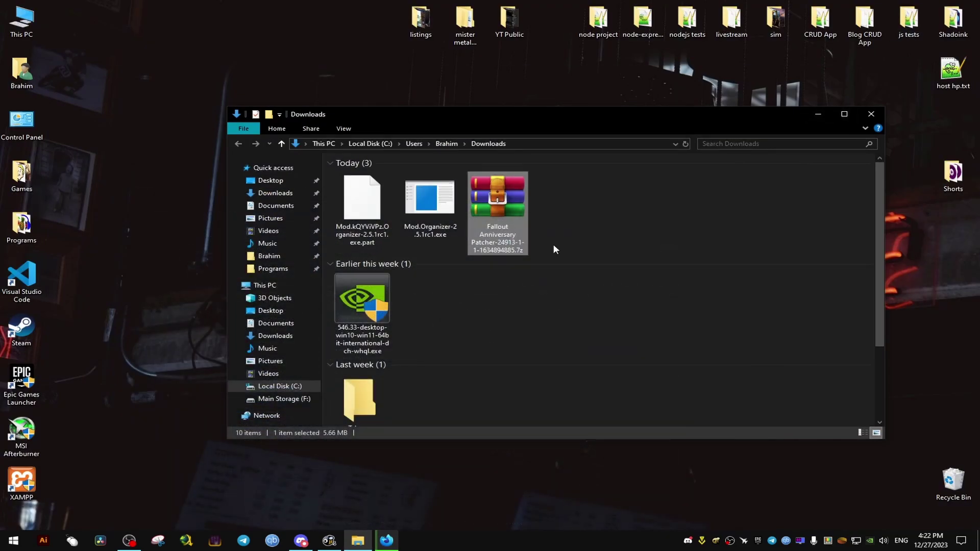
left_click_drag(505, 217, 711, 253)
left_click(871, 114)
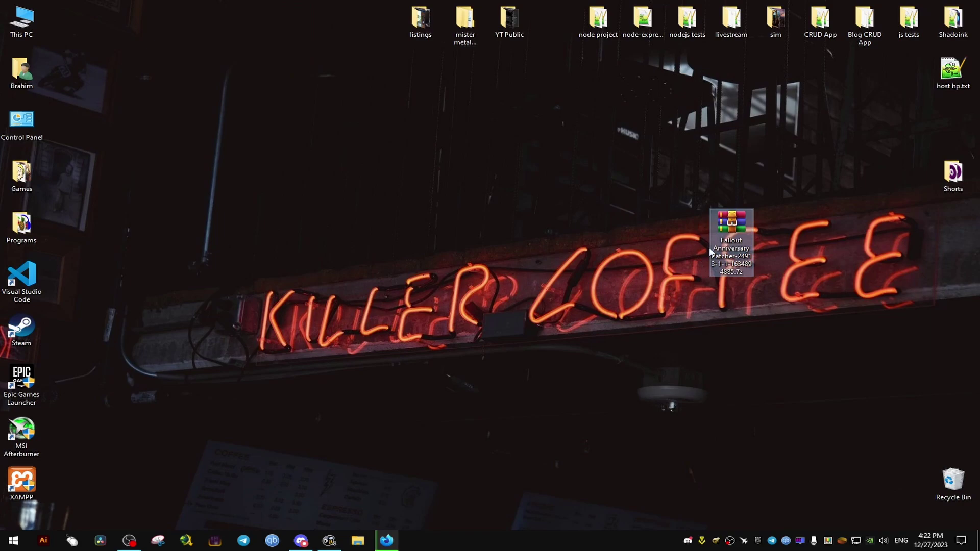
Extract the Fallout Anniversary Patcher archive into its own folder on the desktop
double_click(711, 252)
left_click_drag(631, 129, 454, 126)
left_click(543, 160)
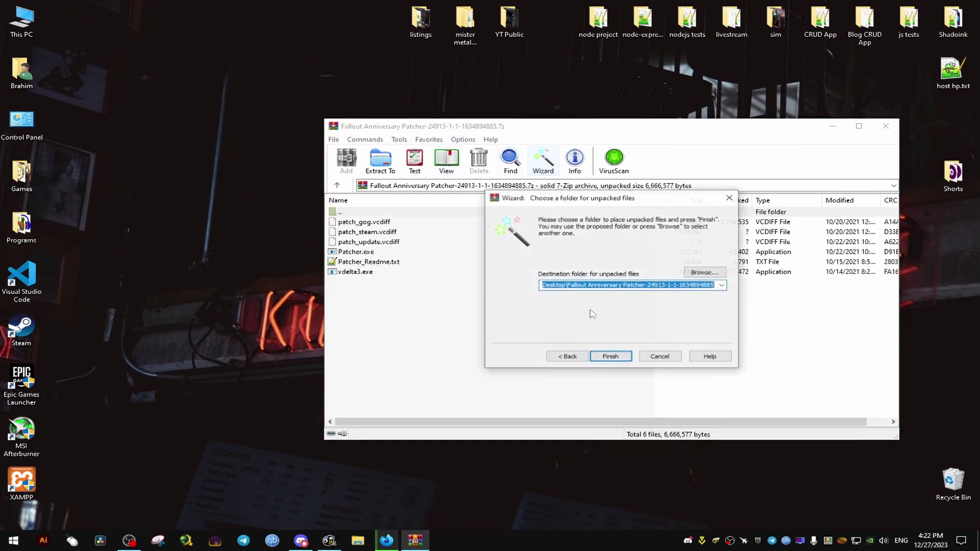
left_click(610, 356)
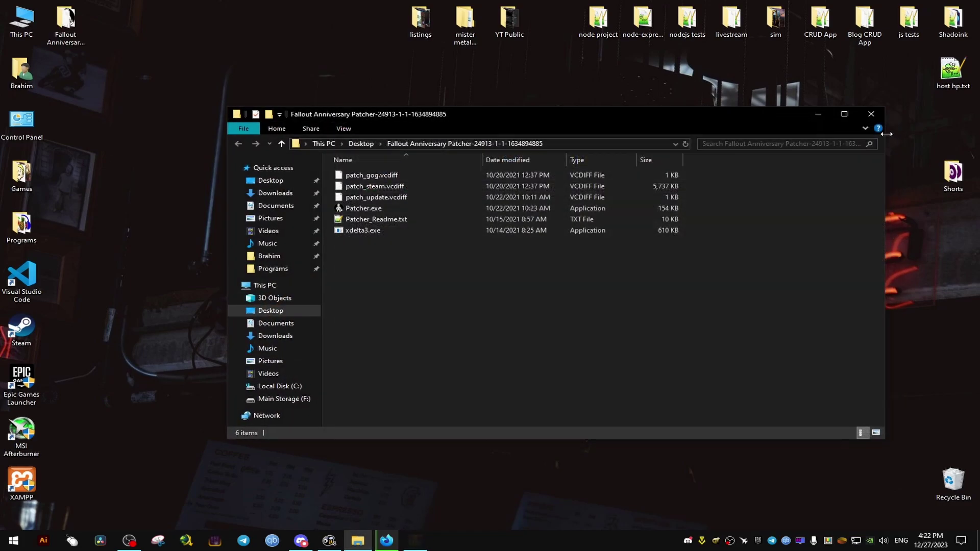
Read the installation instructions and features in Patcher_Readme.txt, and close the file
double_click(376, 220)
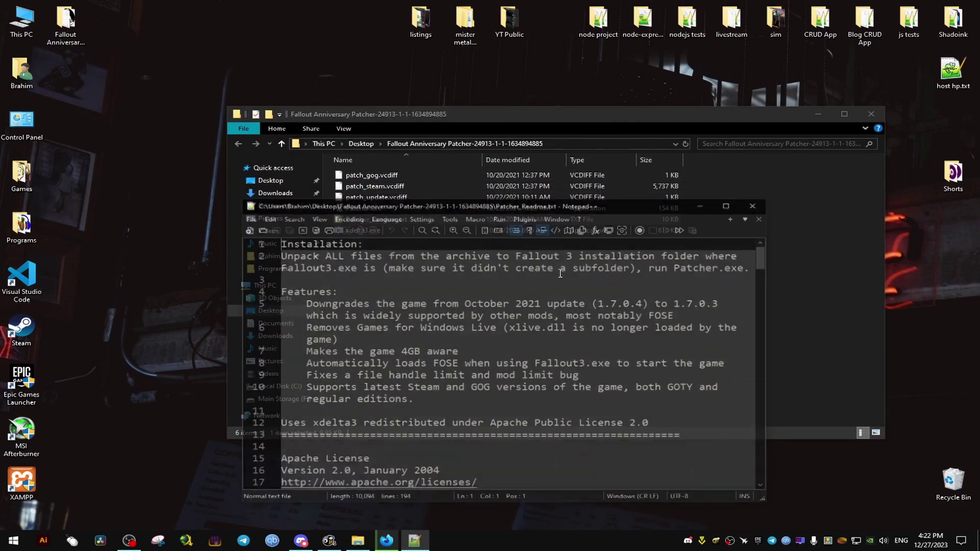
left_click_drag(387, 208, 539, 149)
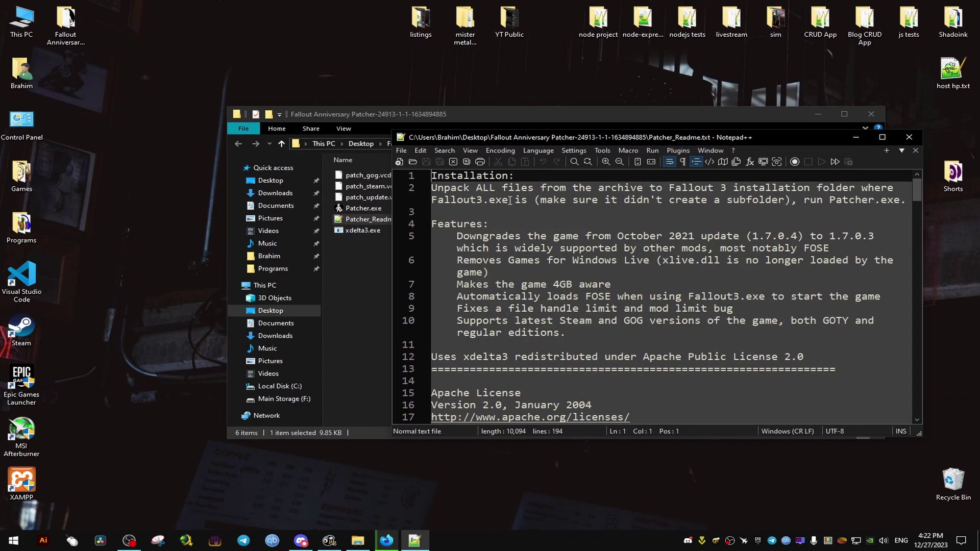
left_click_drag(817, 200, 905, 200)
left_click(809, 237)
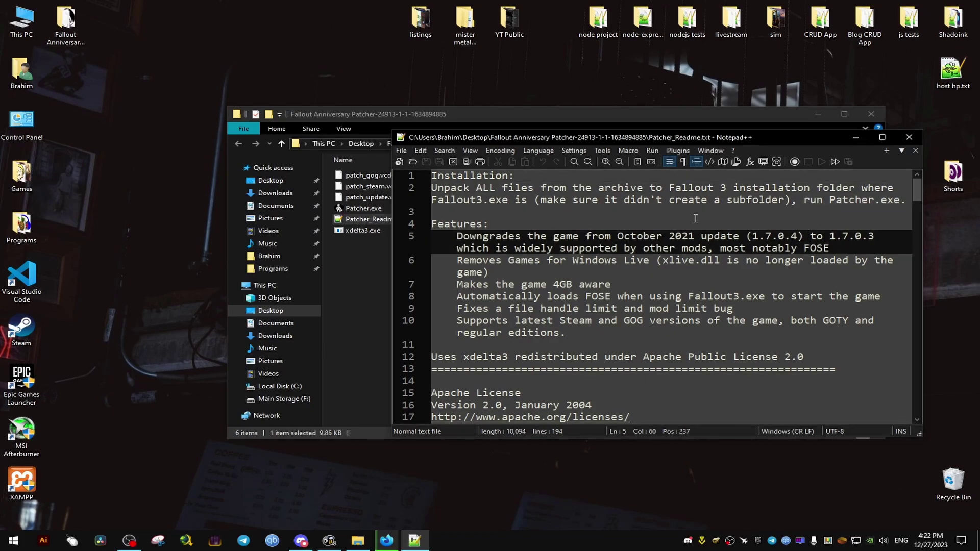
left_click(909, 136)
left_click(439, 259)
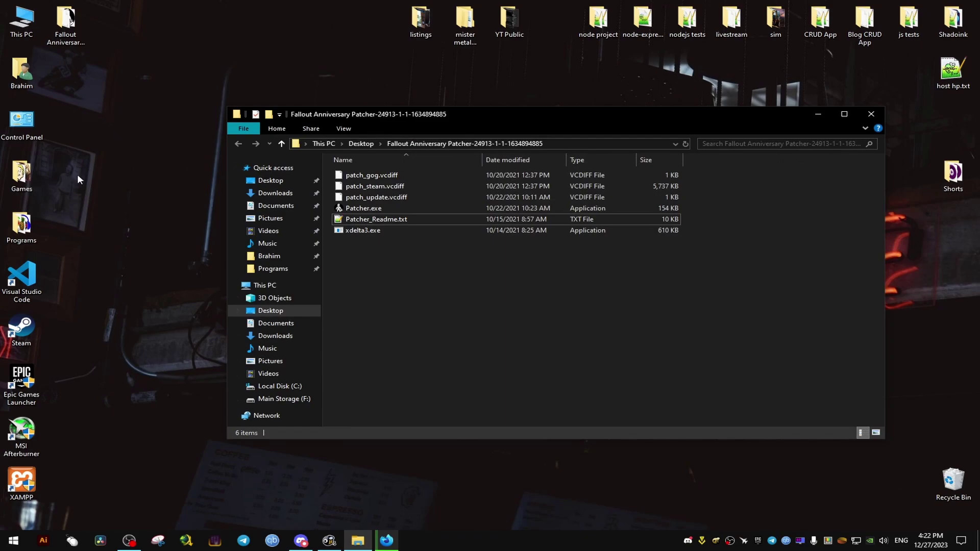
Open the game folder C:\Games\fallout3 in a second window and arrange it beside the patcher folder
double_click(21, 21)
left_click(416, 204)
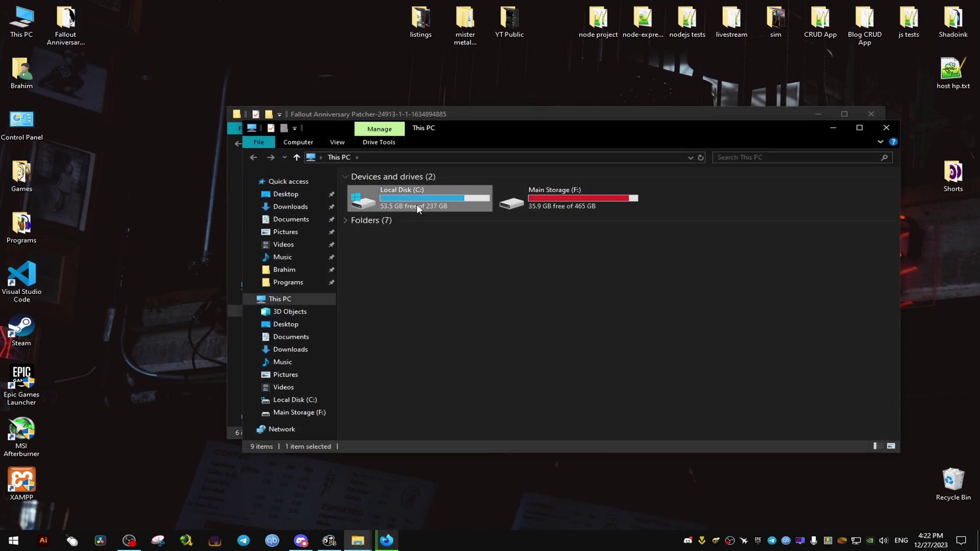
double_click(416, 204)
double_click(382, 232)
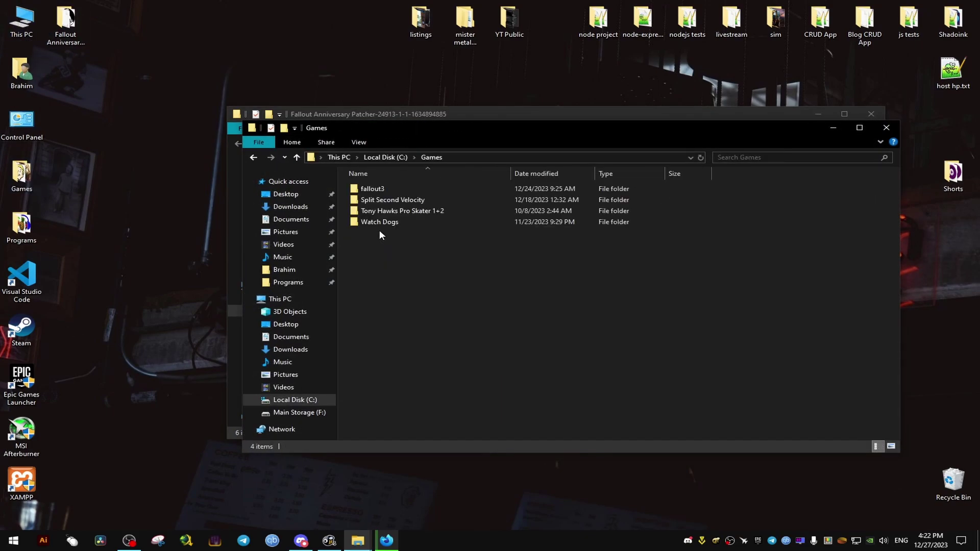
double_click(382, 190)
left_click_drag(536, 136, 326, 134)
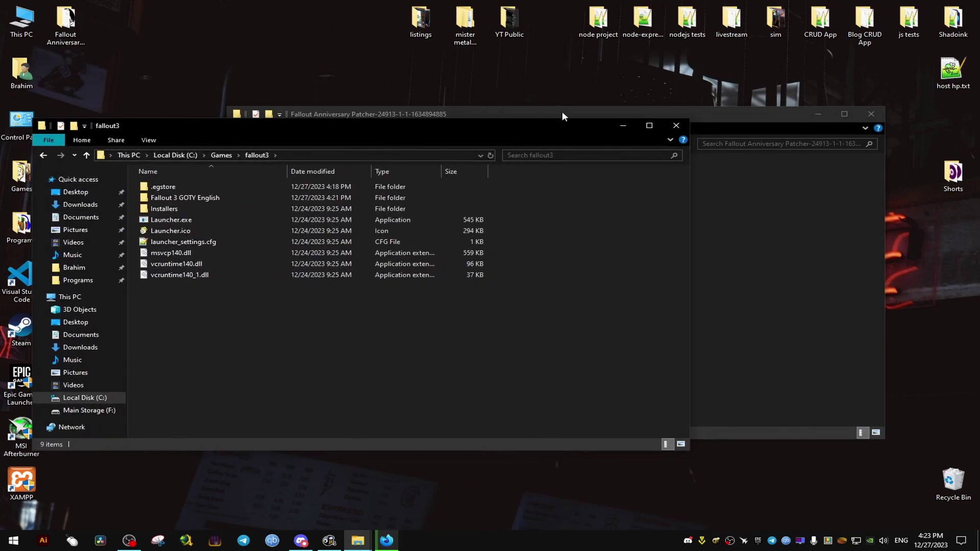
left_click_drag(562, 117, 642, 131)
Recheck the patcher readme for the required location and open the Fallout 3 GOTY English folder that holds Fallout3.exe
double_click(536, 233)
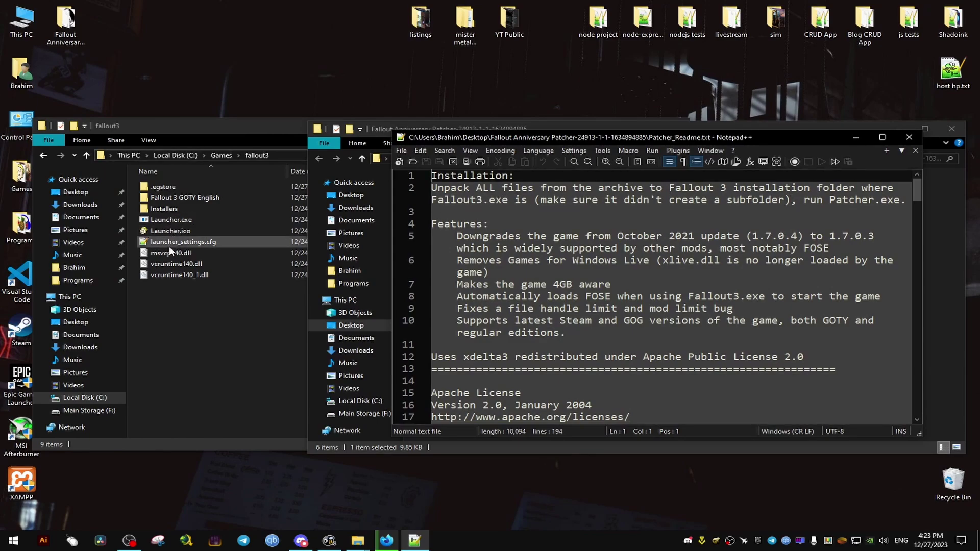
left_click(183, 197)
double_click(182, 198)
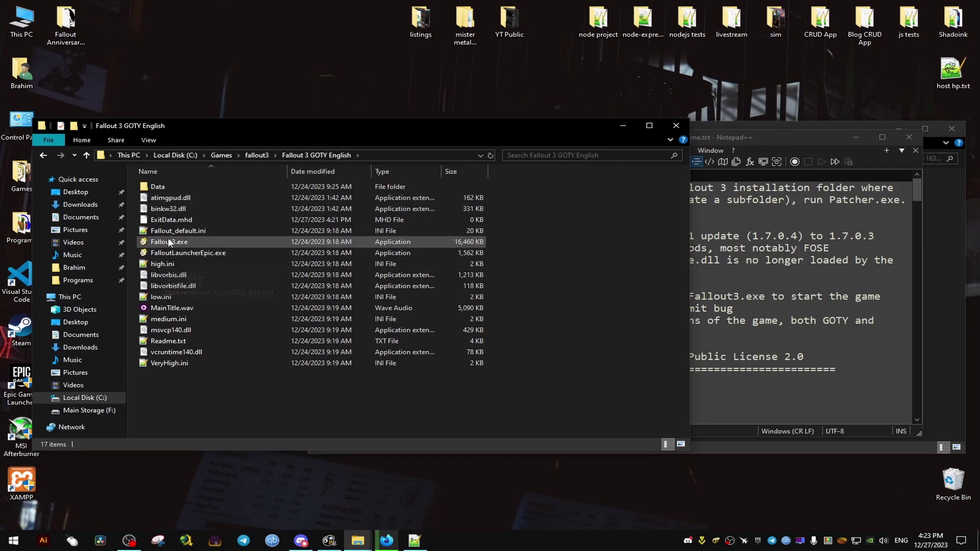
left_click(865, 139)
left_click(910, 136)
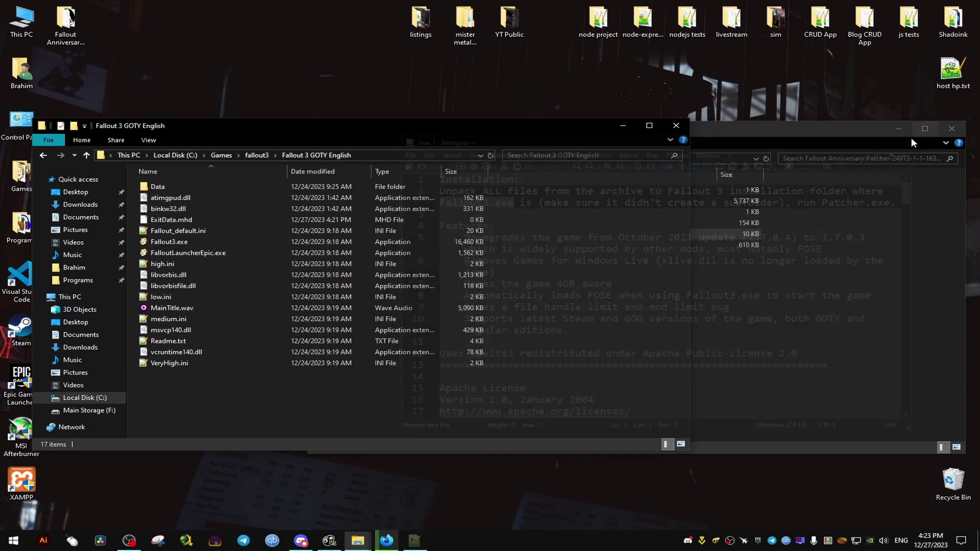
Move all six patcher files from the extracted folder into the Fallout 3 GOTY English folder
left_click(707, 283)
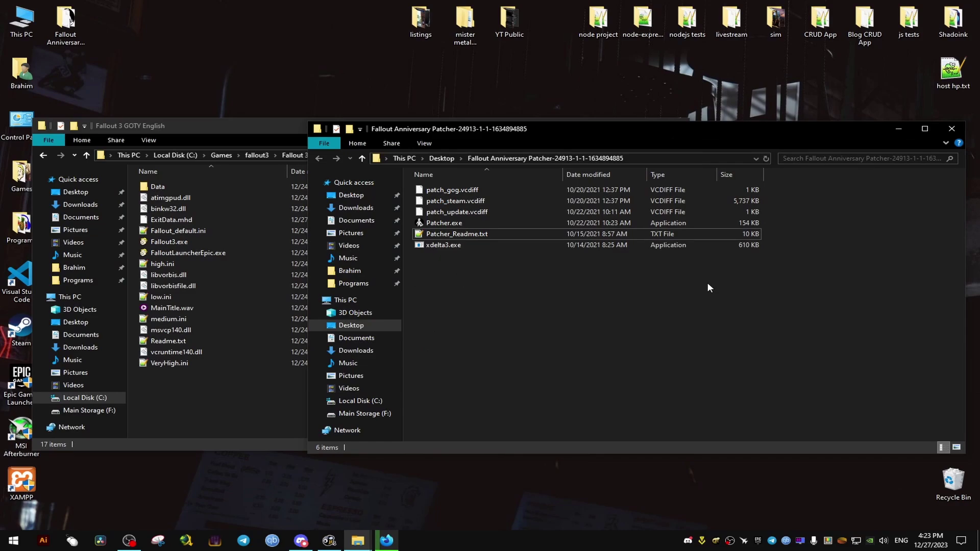
left_click_drag(707, 283, 226, 403)
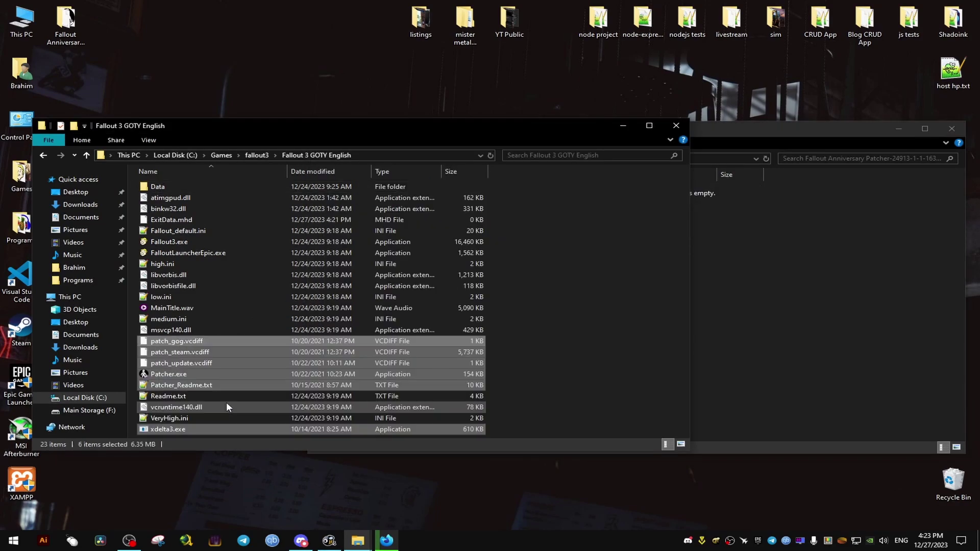
left_click(535, 362)
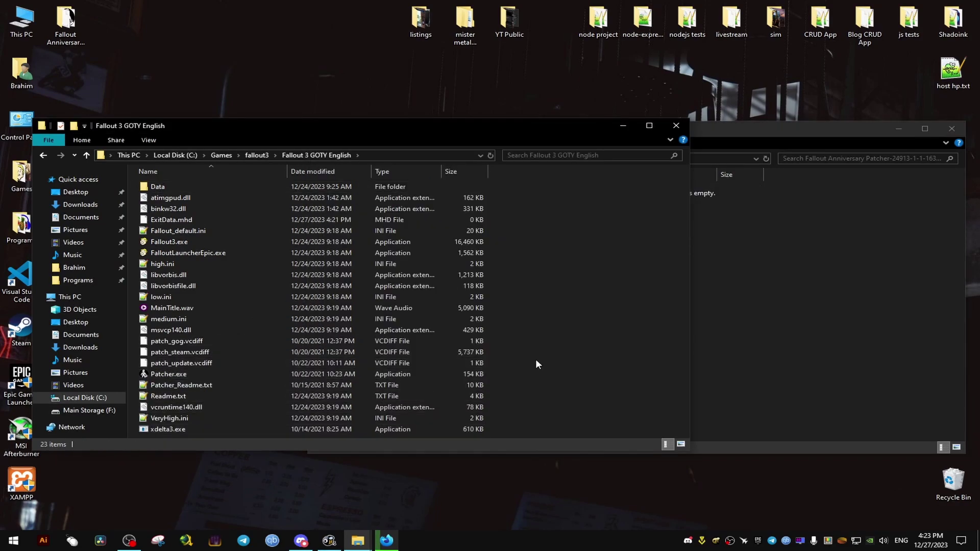
Run Patcher.exe in the Fallout 3 GOTY English folder to patch the game executable
right_click(167, 375)
left_click(199, 144)
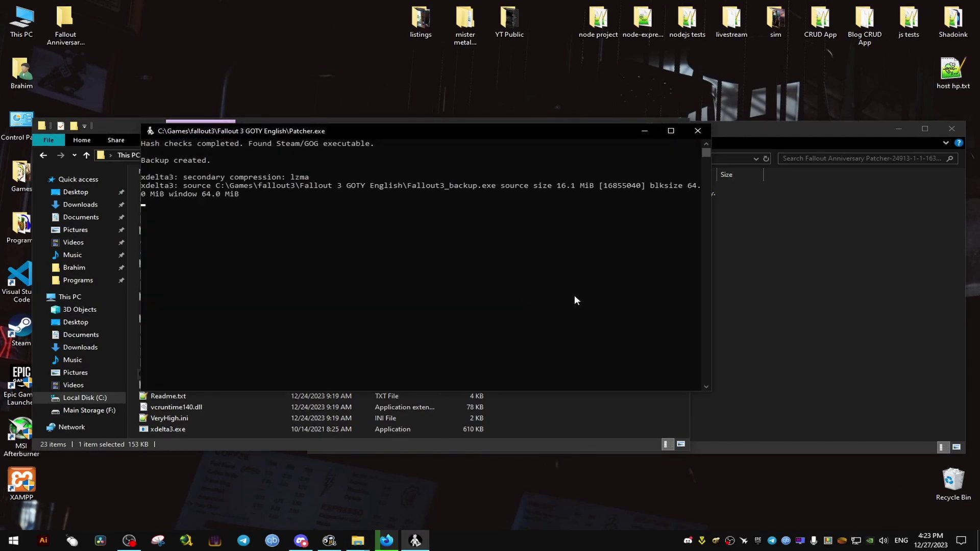
key("Return")
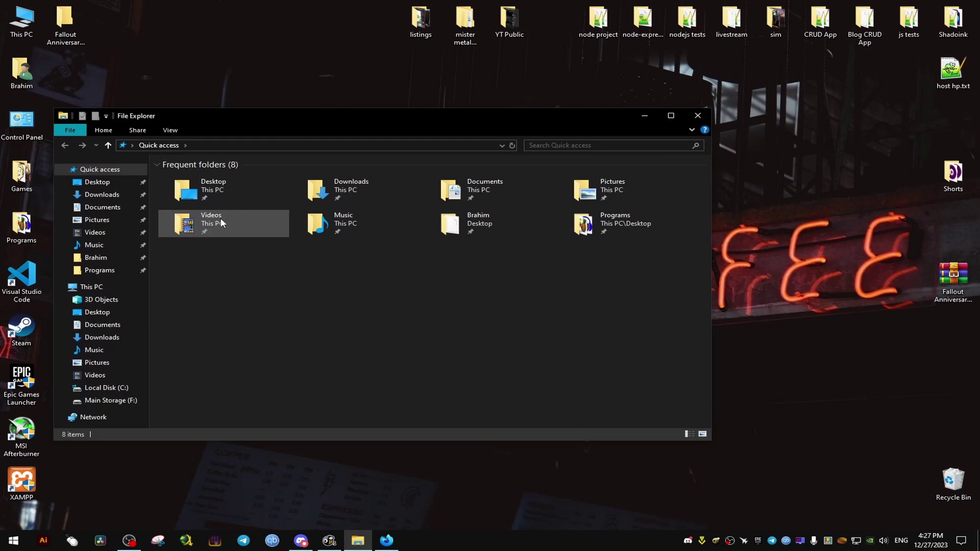
Move the Mod.Organizer-2.5.1rc1.exe installer from Downloads to the desktop and run it, allowing the unverified publisher
double_click(327, 192)
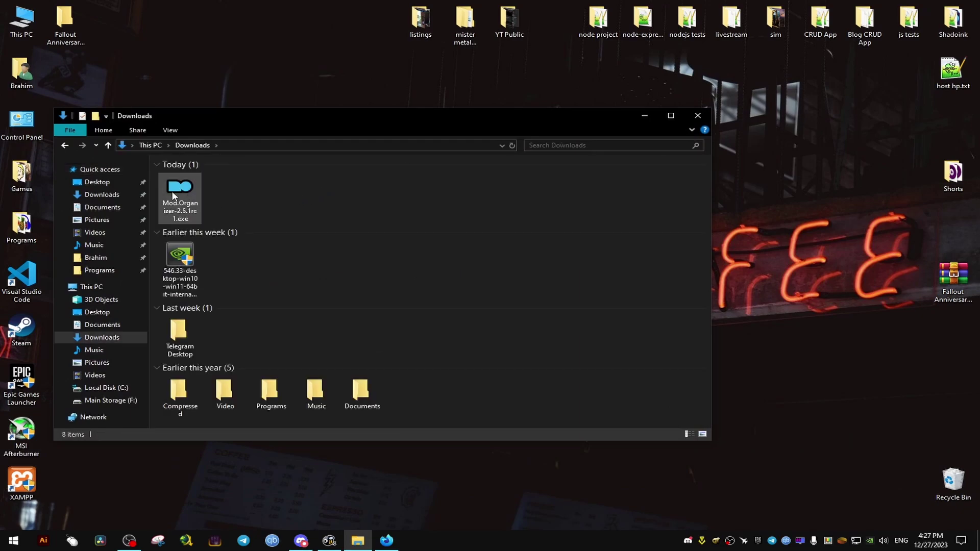
left_click_drag(174, 195, 899, 281)
left_click(698, 115)
double_click(904, 281)
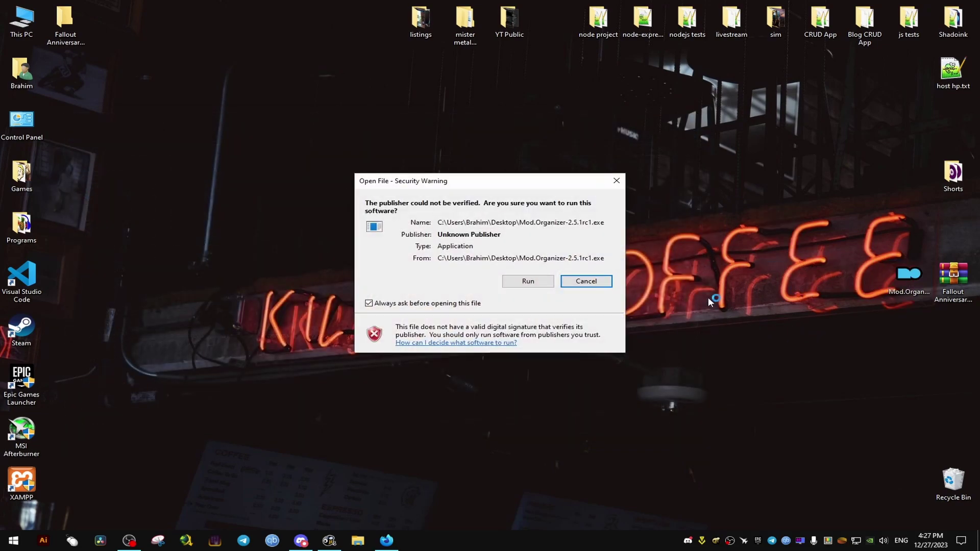
left_click(528, 281)
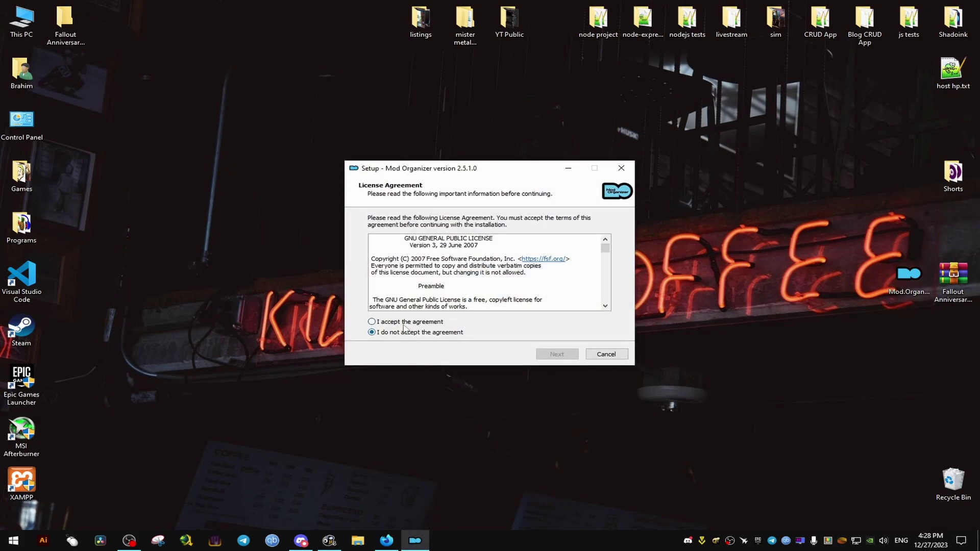
Accept the Mod Organizer license agreement and keep C:\Modding\MO2 as the installation folder
left_click(404, 322)
left_click(553, 356)
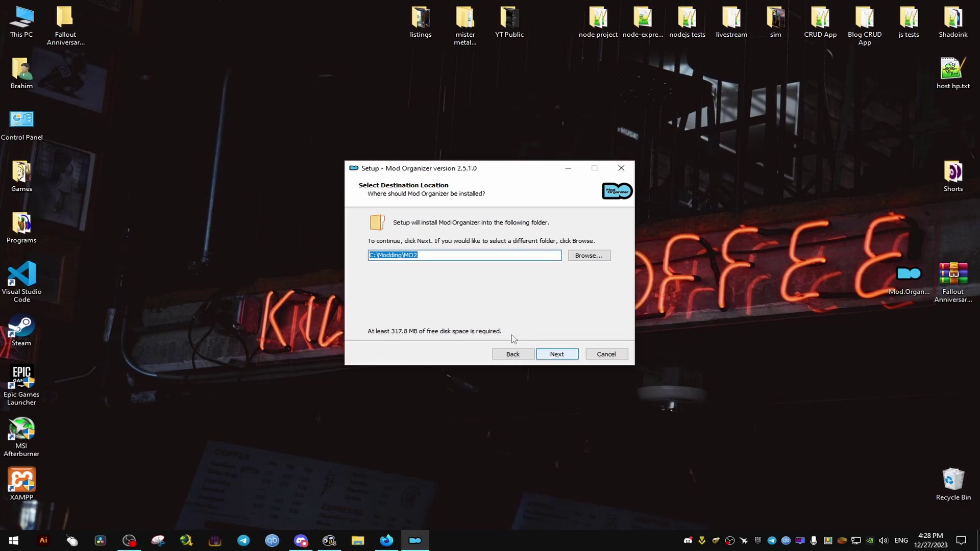
left_click(544, 354)
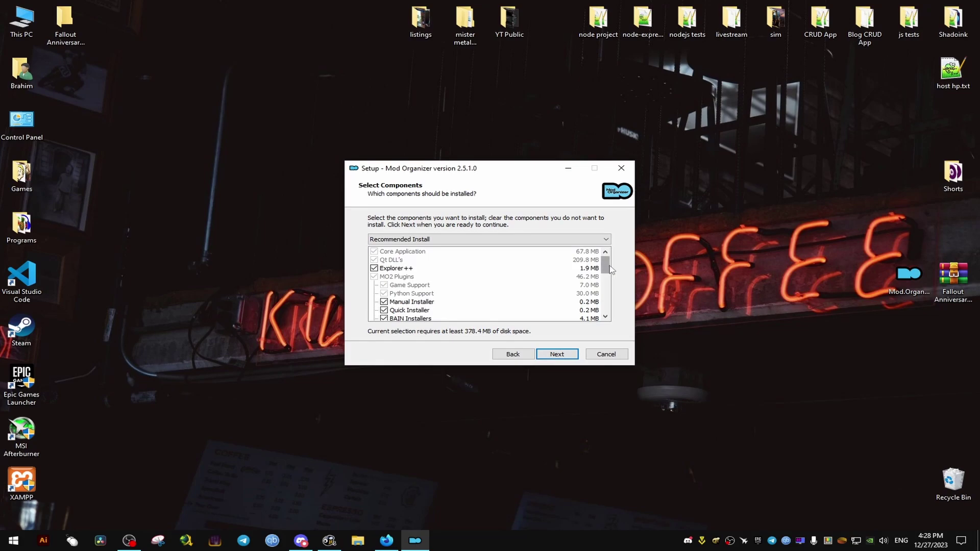
Exclude the Translations component from the Mod Organizer installation and continue with the remaining components
left_click_drag(610, 266, 603, 308)
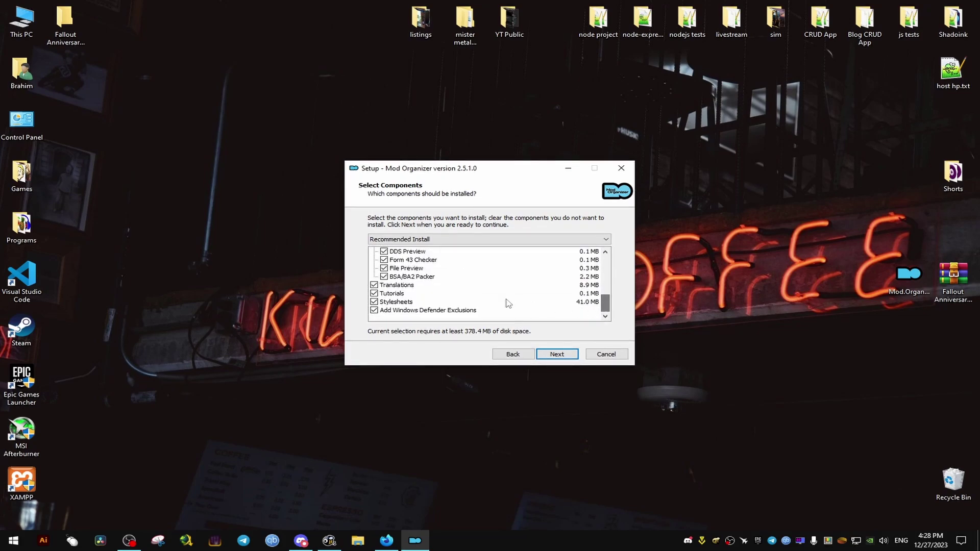
left_click_drag(508, 303, 440, 286)
left_click(374, 285)
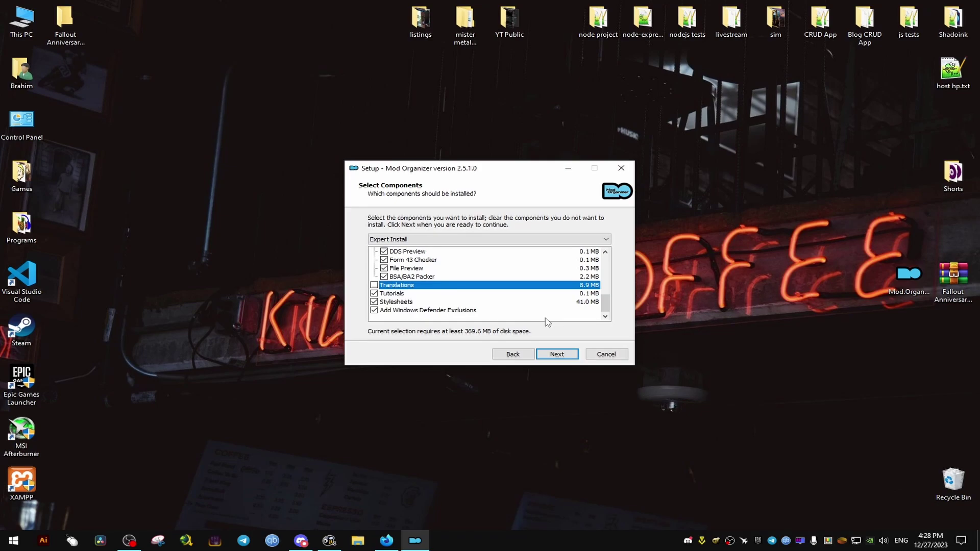
left_click(557, 354)
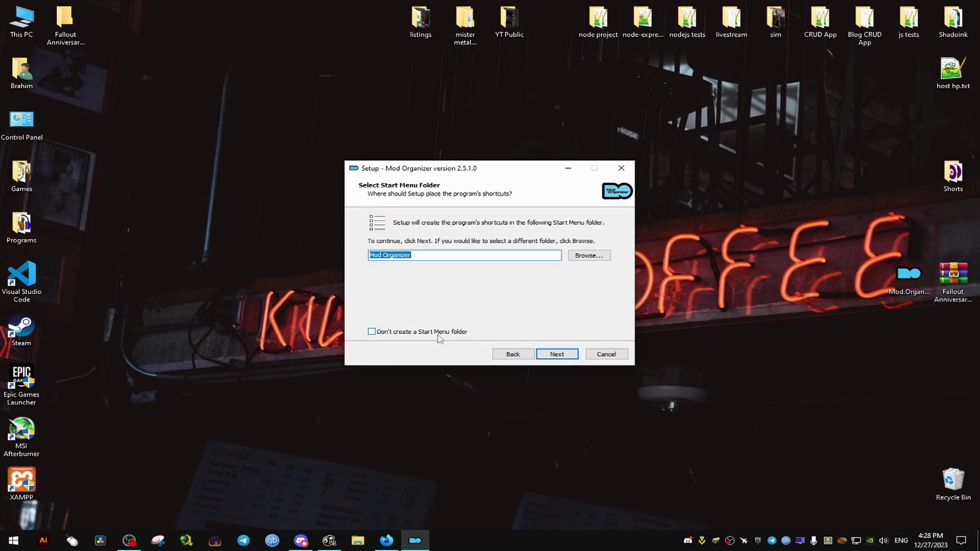
Install Mod Organizer with the default Start Menu folder and a desktop shortcut, and launch it on finishing
left_click(552, 358)
left_click(427, 253)
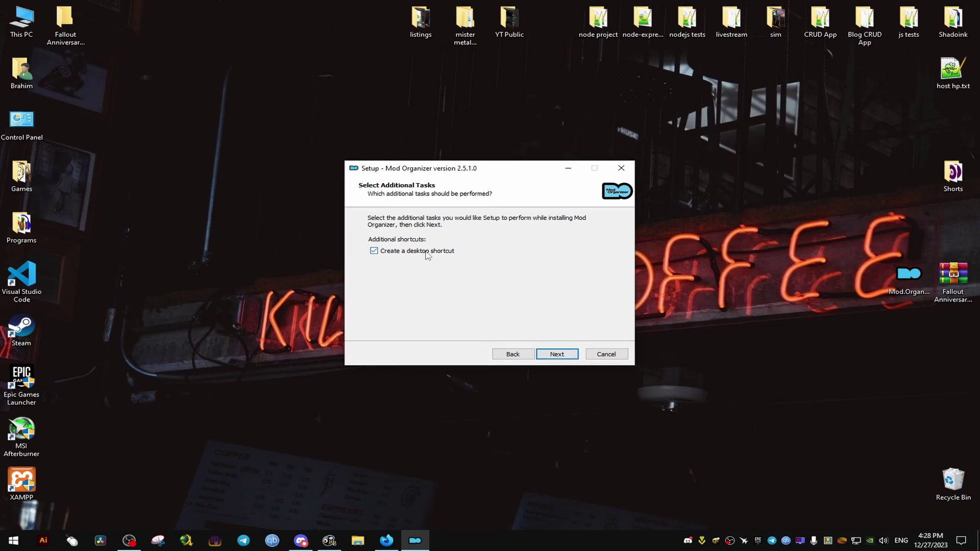
left_click(557, 355)
left_click(557, 354)
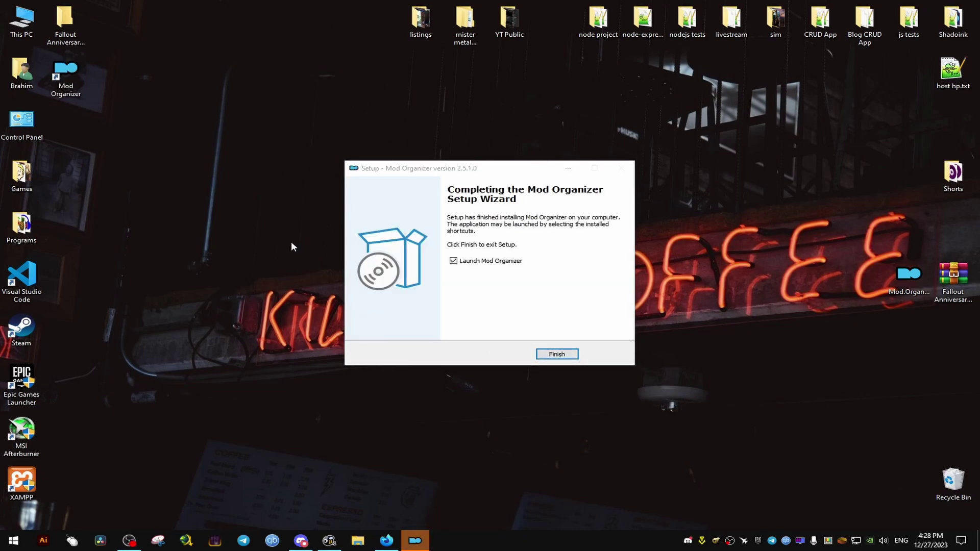
left_click(559, 354)
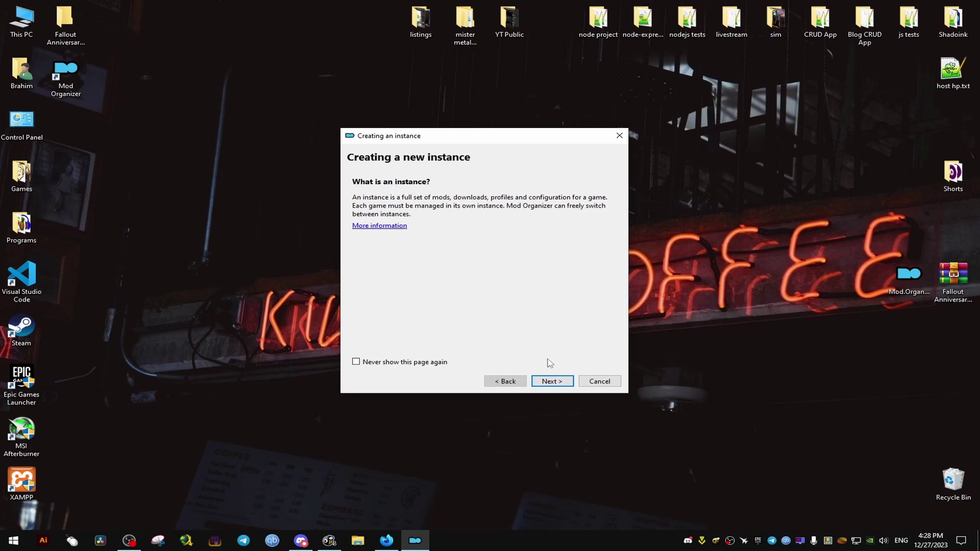
Start a new global instance and select C:\Games\fallout3\Fallout 3 GOTY English as its game installation folder
left_click(553, 383)
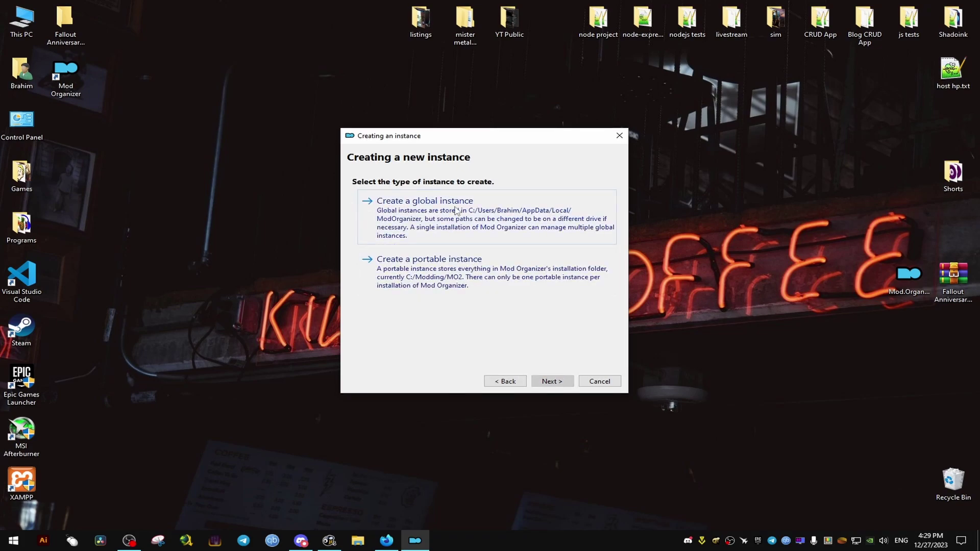
left_click(456, 211)
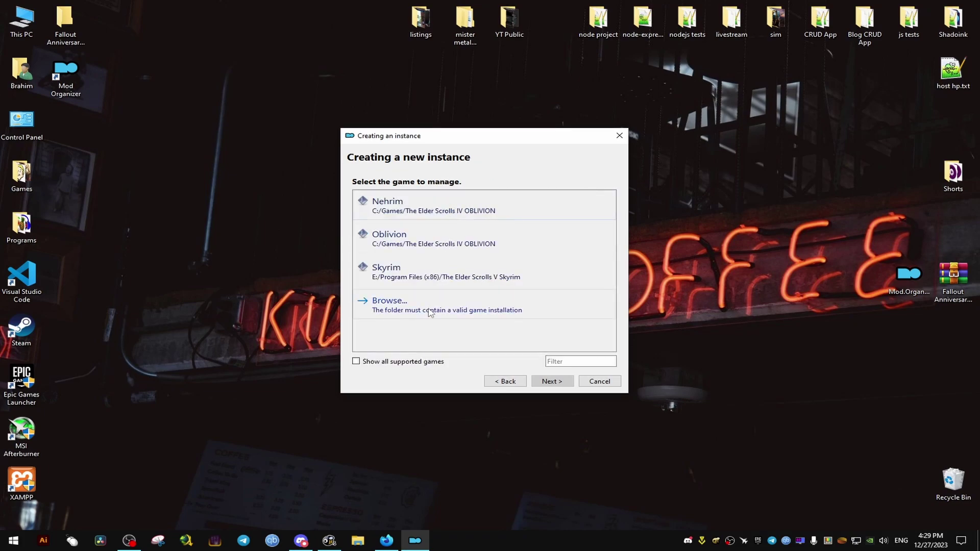
left_click(429, 313)
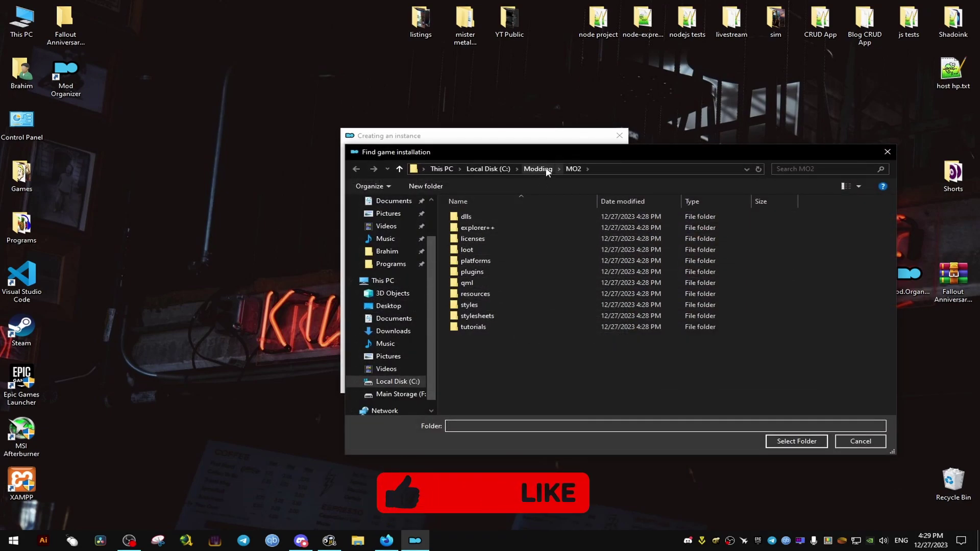
left_click(488, 168)
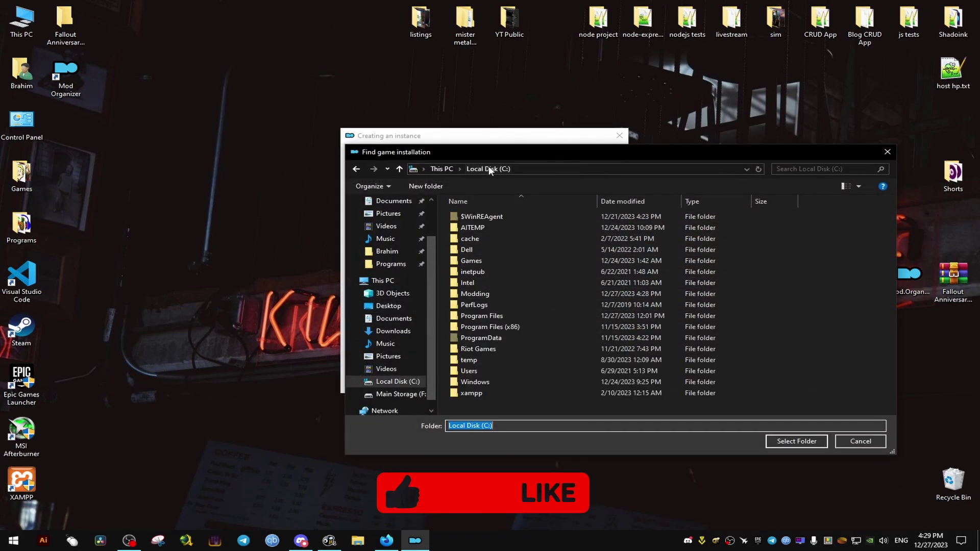
double_click(489, 259)
double_click(486, 217)
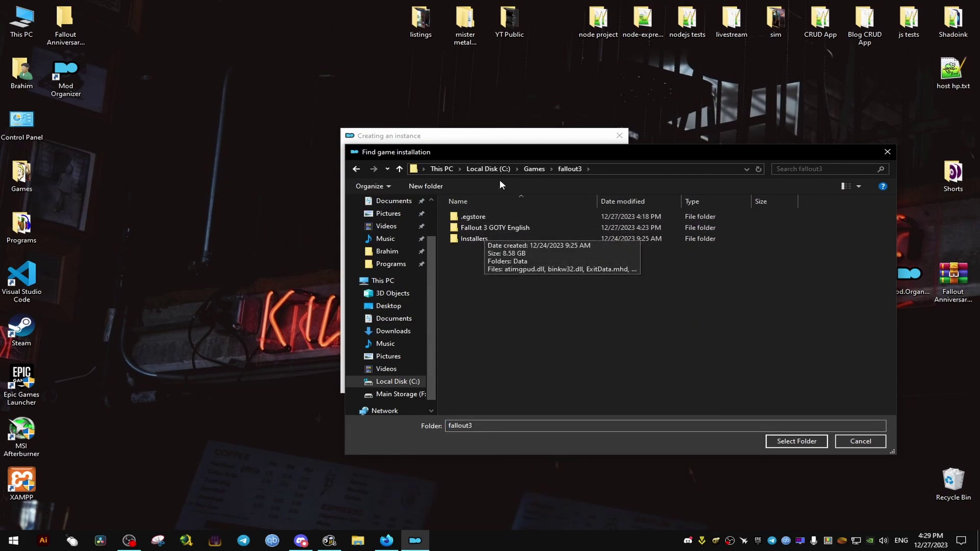
double_click(475, 229)
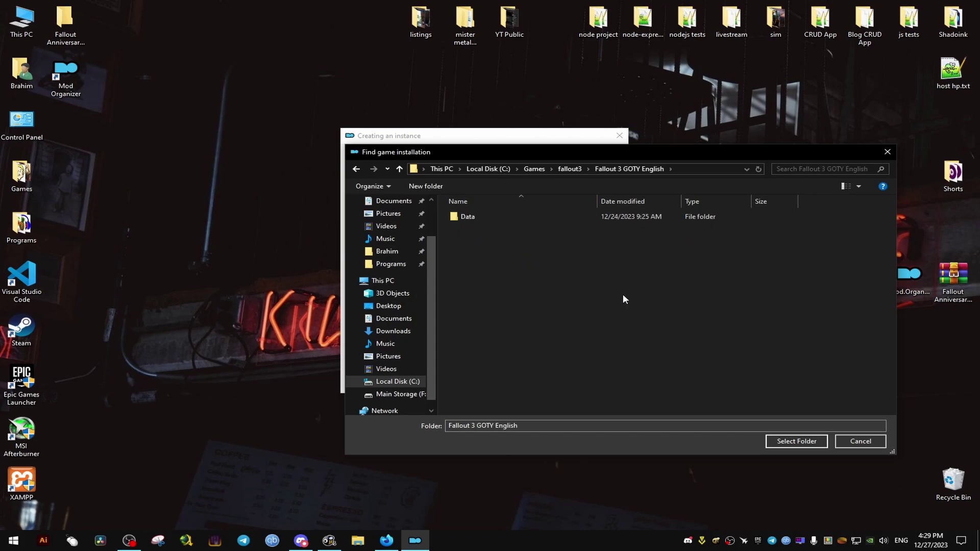
left_click(797, 441)
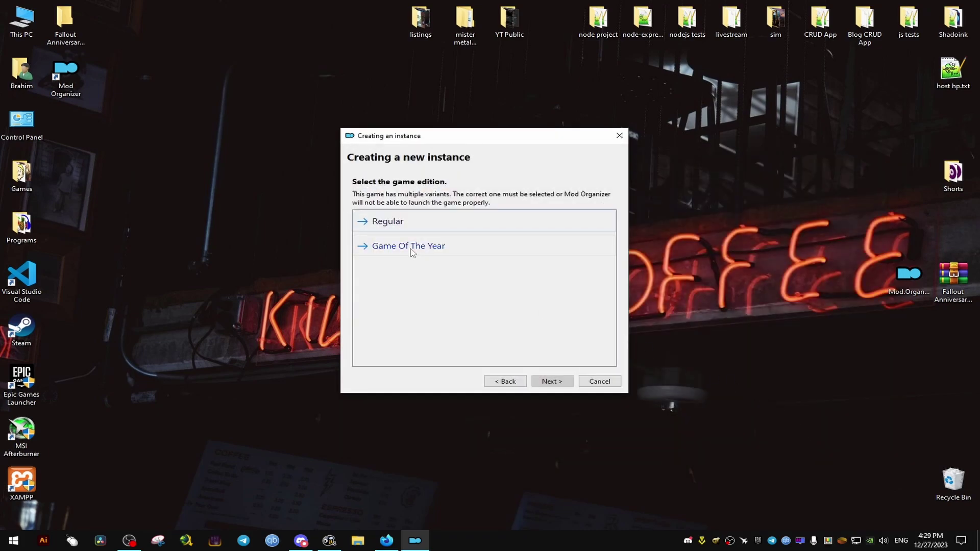
Create the instance as Game Of The Year edition, keeping the name Fallout 3 and the default profile settings and data location
left_click(407, 246)
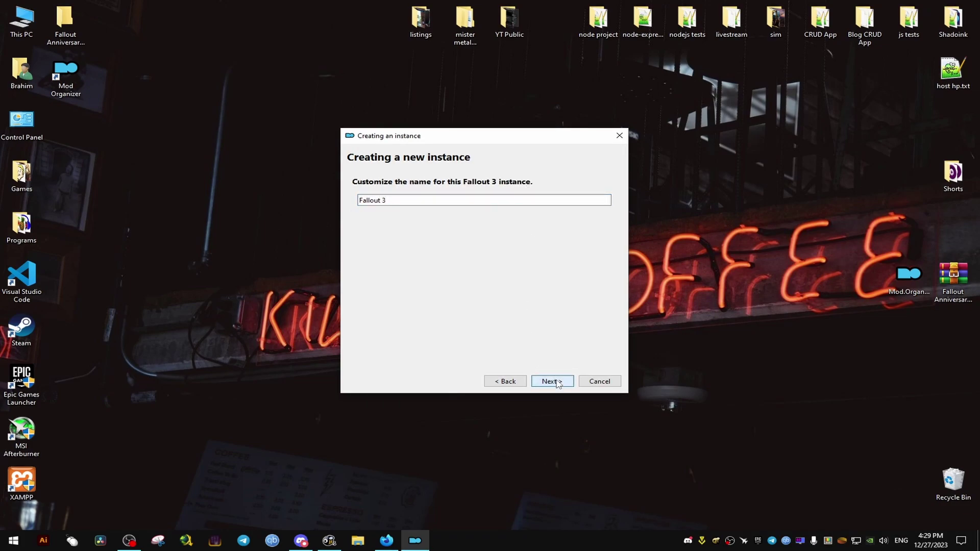
left_click(554, 382)
left_click(555, 382)
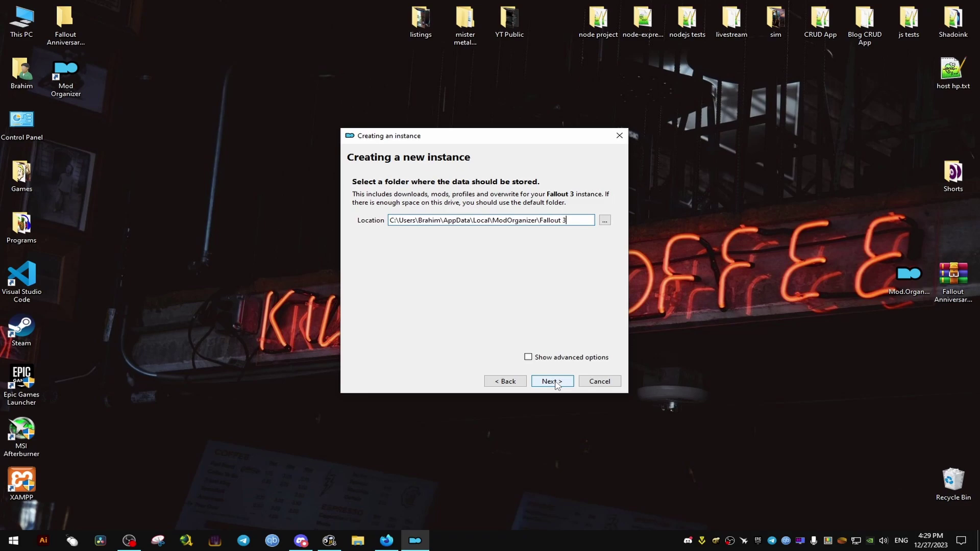
left_click(556, 383)
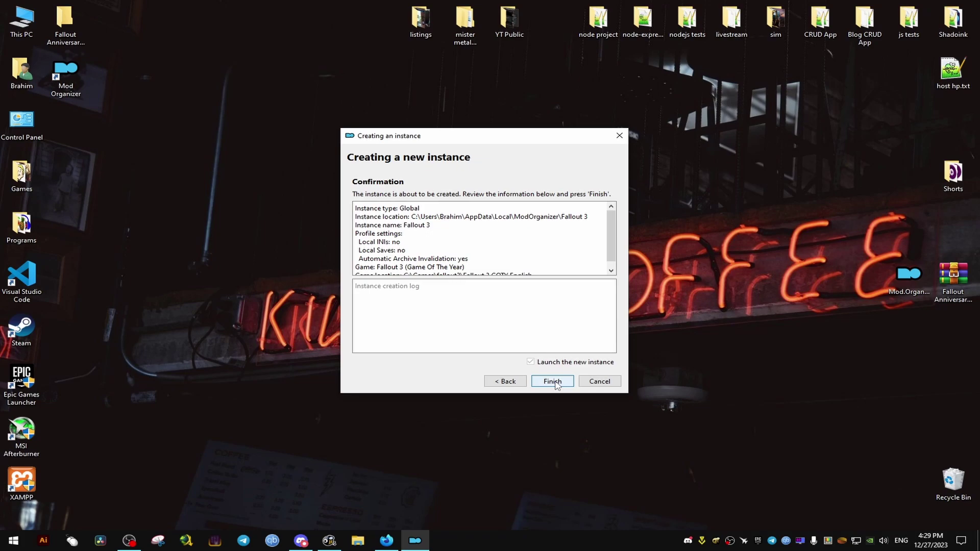
left_click(553, 382)
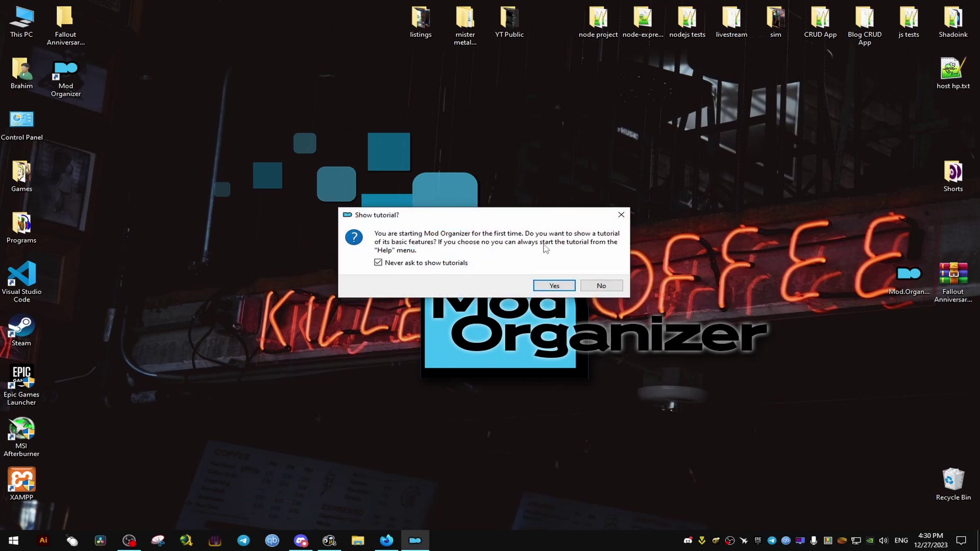
Skip the tutorial, use the old category defaults, and permanently decline associating Mod Organizer with nxm links
left_click(592, 285)
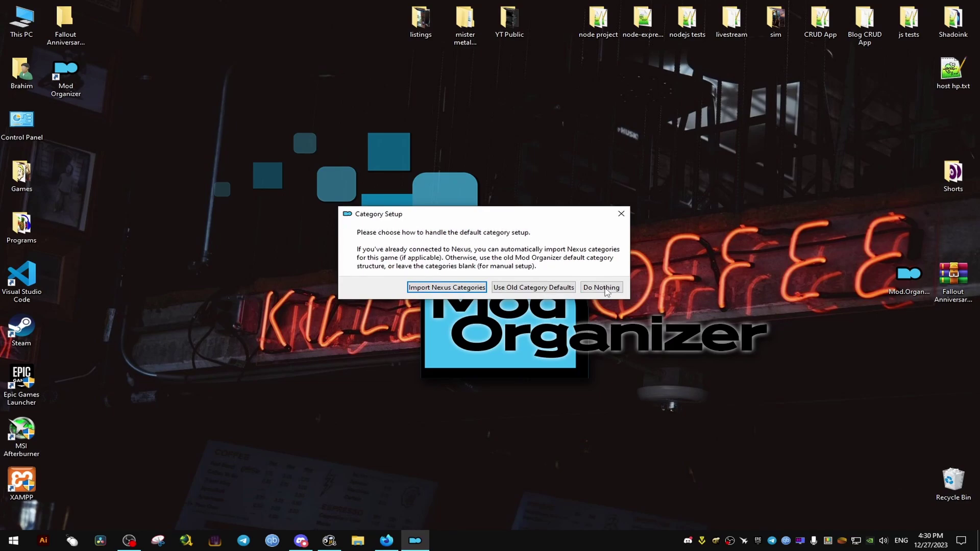
left_click(505, 287)
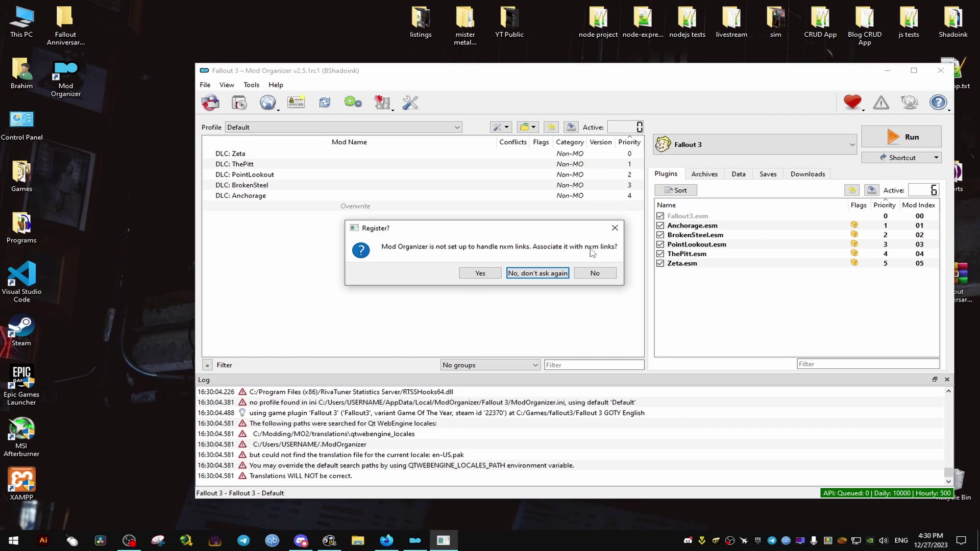
left_click(534, 274)
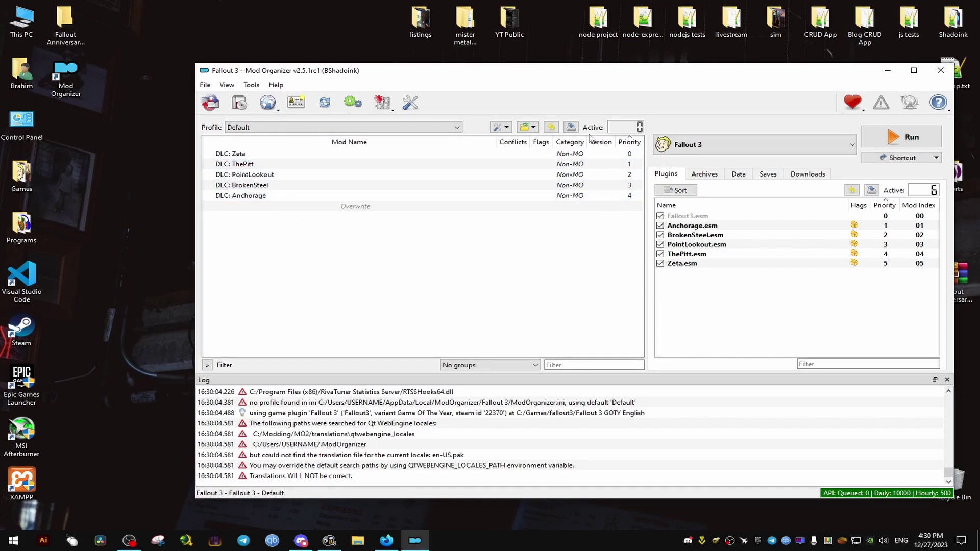
Reposition the Mod Organizer window and check which executables it offers to launch
left_click_drag(622, 75, 538, 65)
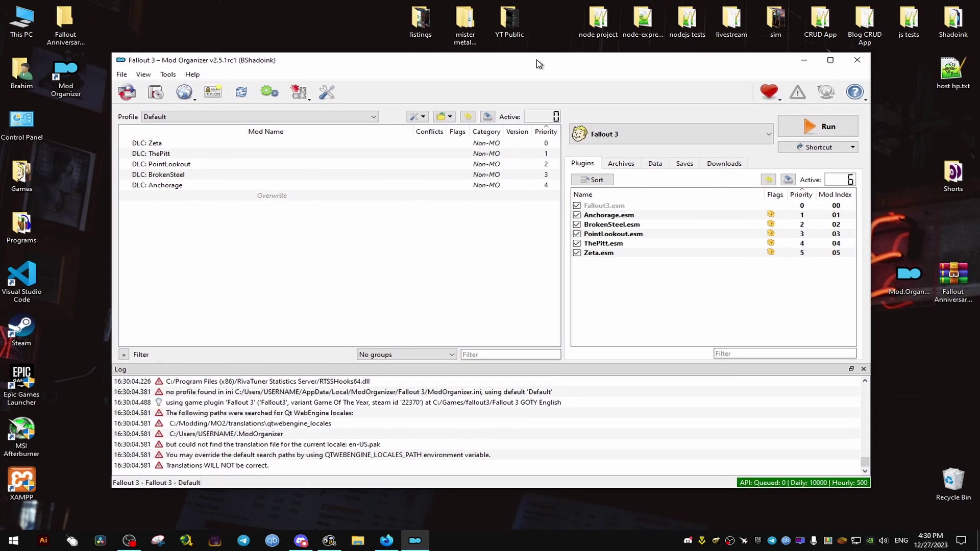
left_click(633, 142)
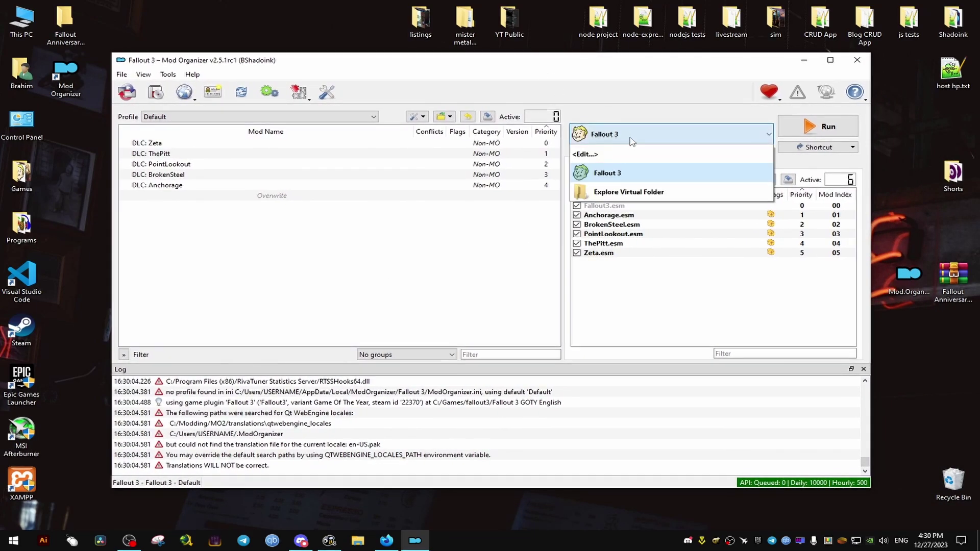
left_click(665, 131)
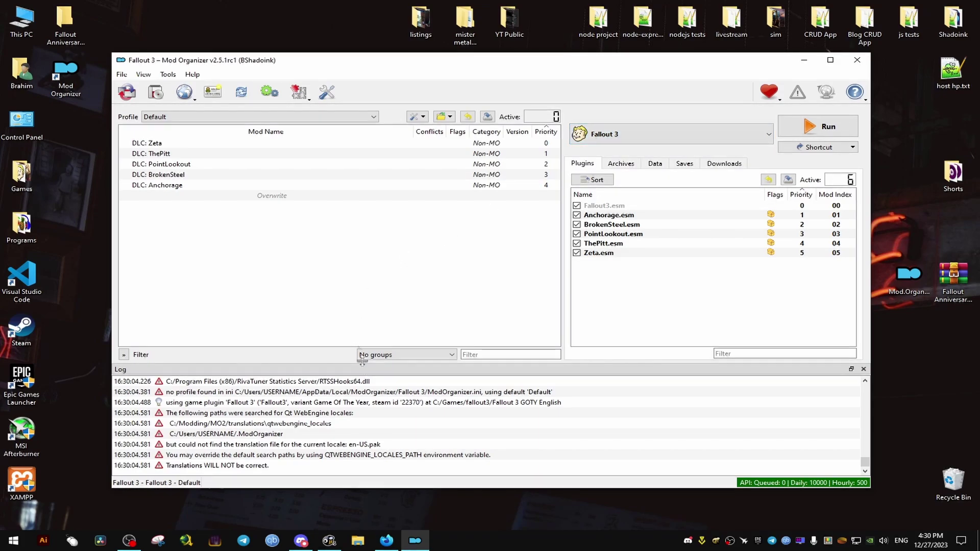
Switch to the browser, download fose_v1_2_beta2.7z from the Fallout Script Extender page, and open the archive
left_click(384, 540)
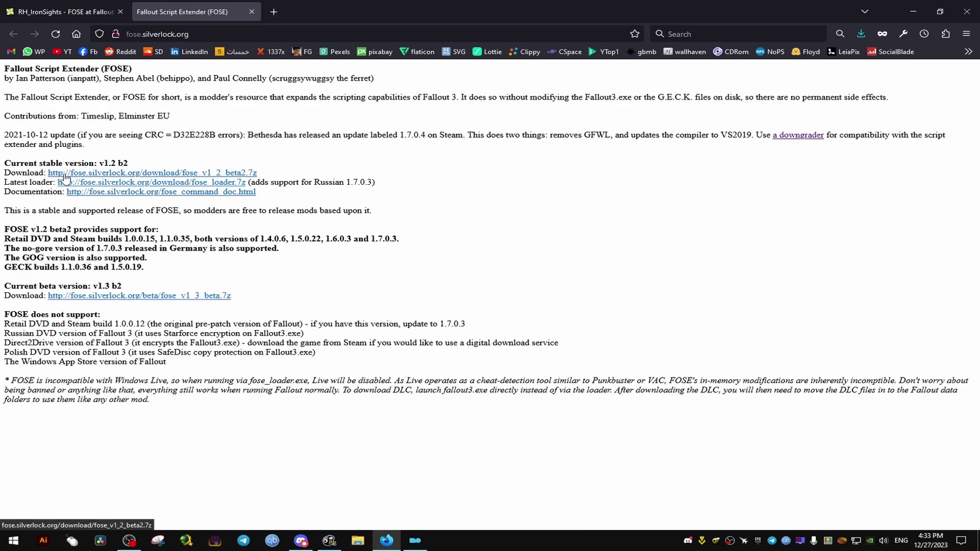
left_click(68, 175)
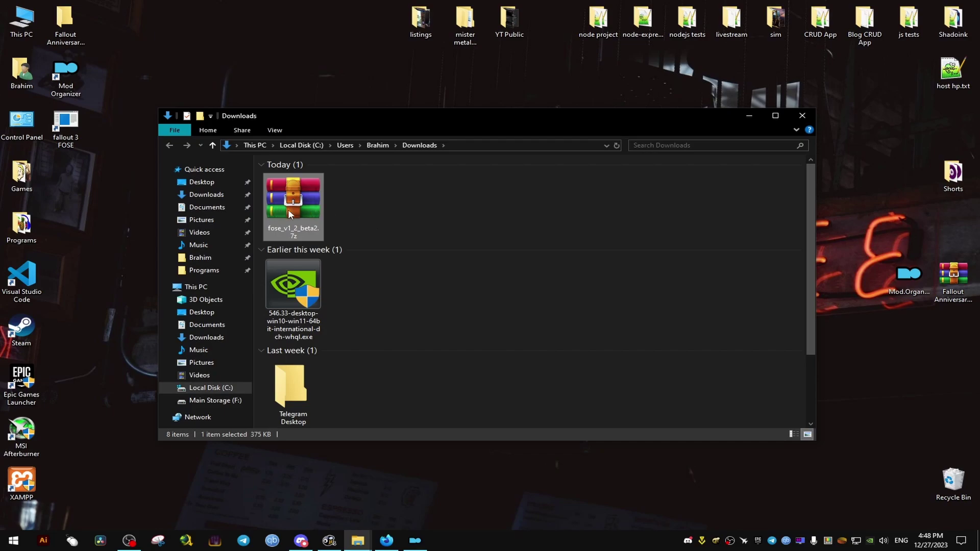
double_click(290, 214)
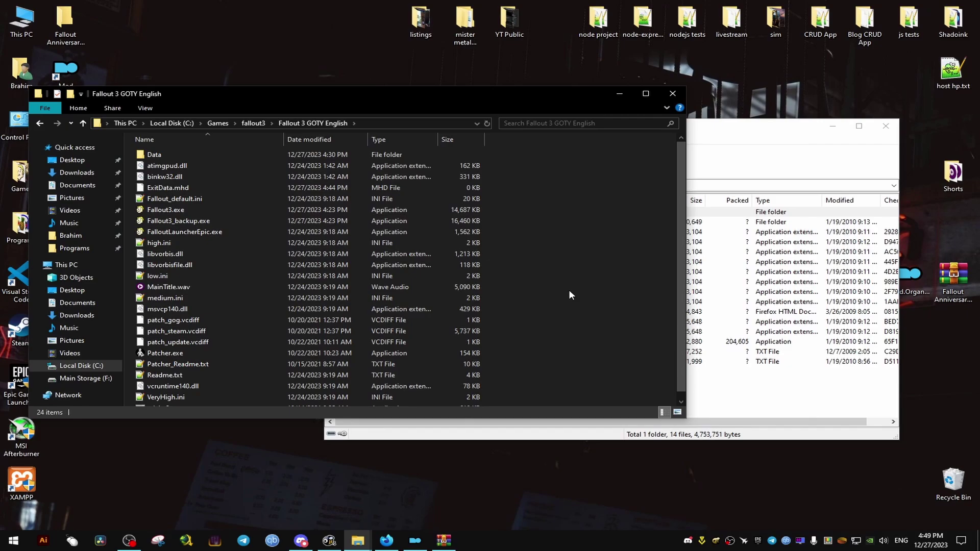
Copy all files of the FOSE archive into the Fallout 3 GOTY English folder and close the archive
left_click(761, 390)
left_click_drag(472, 388, 132, 236)
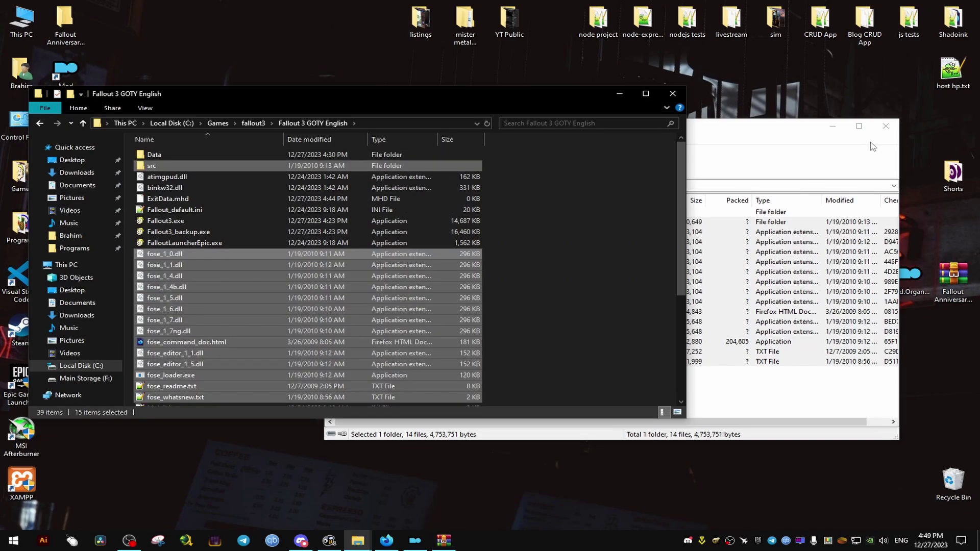
left_click(873, 147)
left_click(886, 125)
left_click_drag(492, 94, 613, 86)
left_click(672, 250)
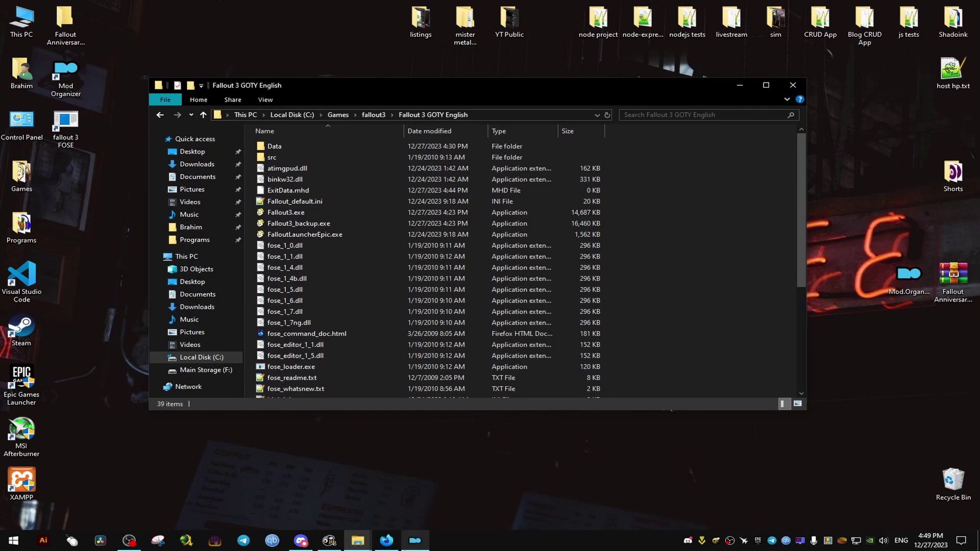
Switch to Mod Organizer and check the script extender by running GetFOSEVersion in the Fallout 3 console
left_click(387, 540)
left_click(392, 545)
left_click(415, 541)
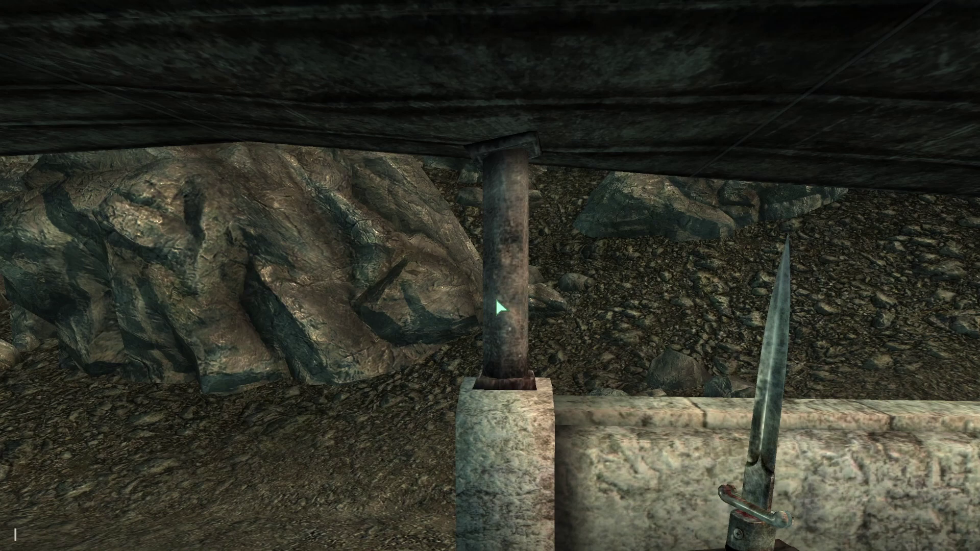
type("gltFOSEvers")
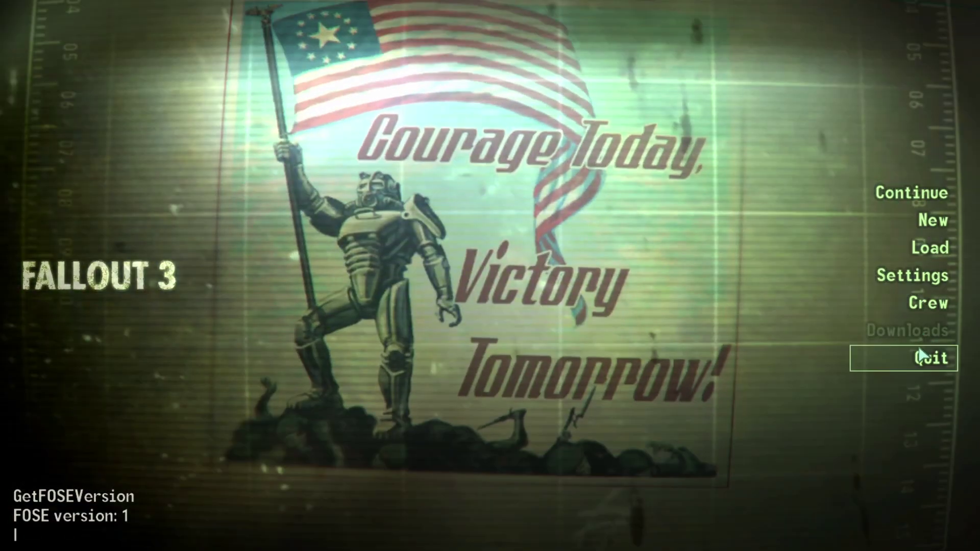
Quit Fallout 3 and download RH_IronSights BETA from its Nexus Mods page through the mod manager, always allowing the site to open nxm links
left_click(932, 358)
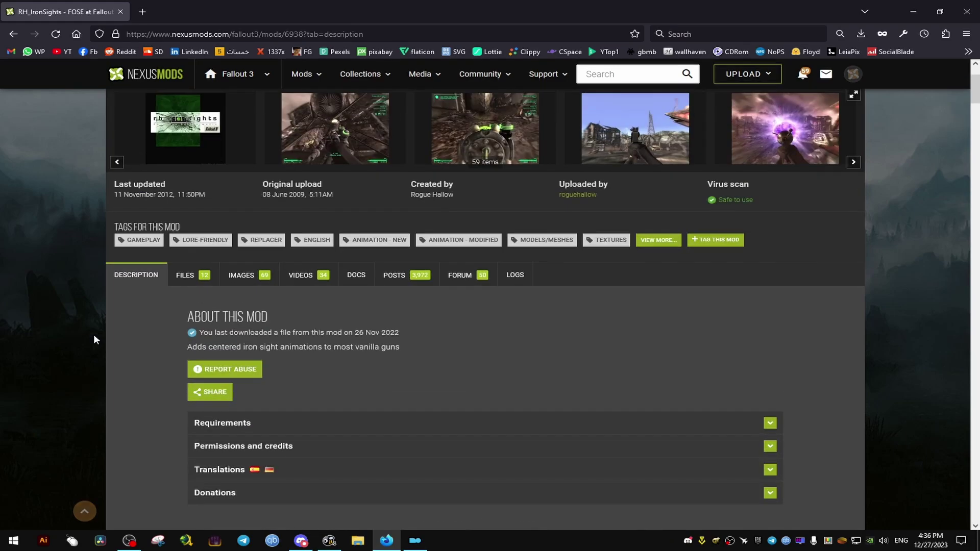
scroll(93, 335, "up", 2)
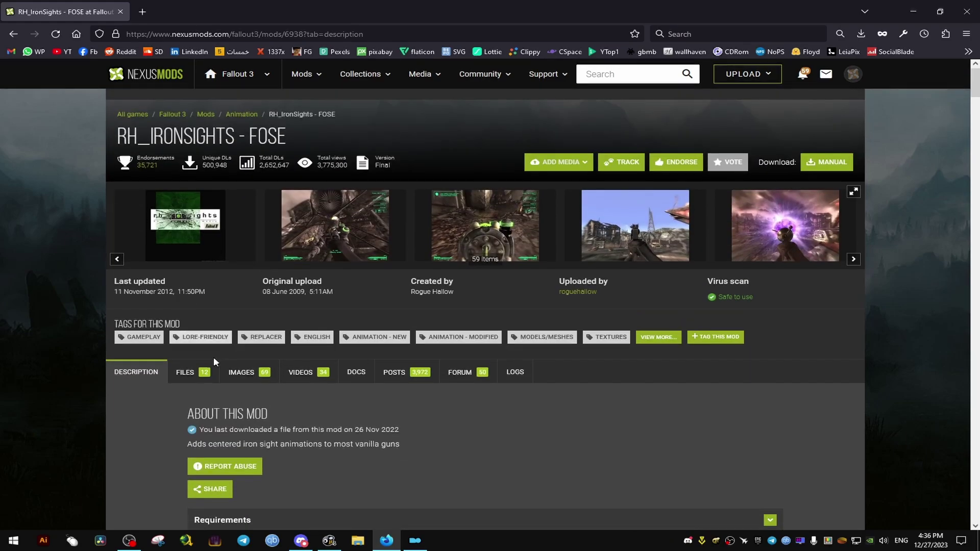
left_click(185, 373)
scroll(42, 355, "down", 5)
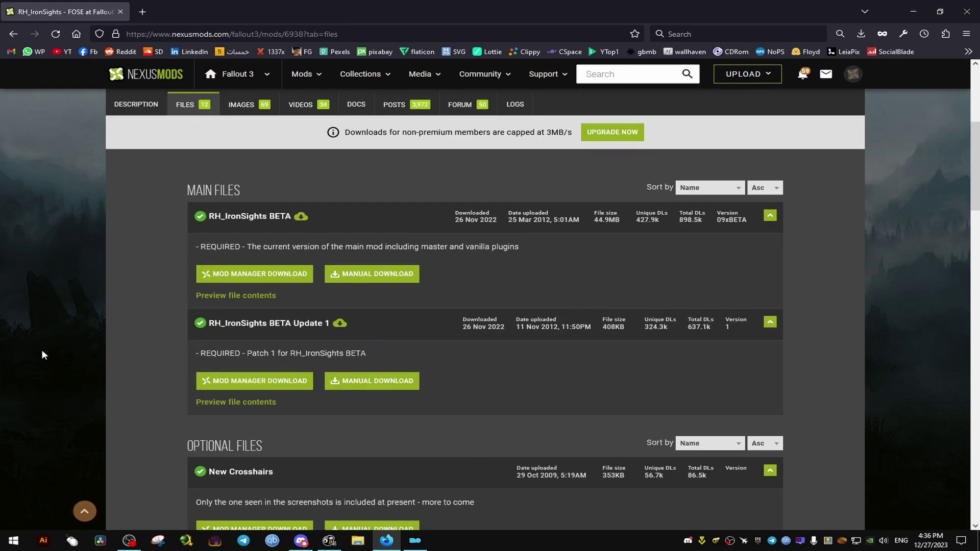
left_click(258, 280)
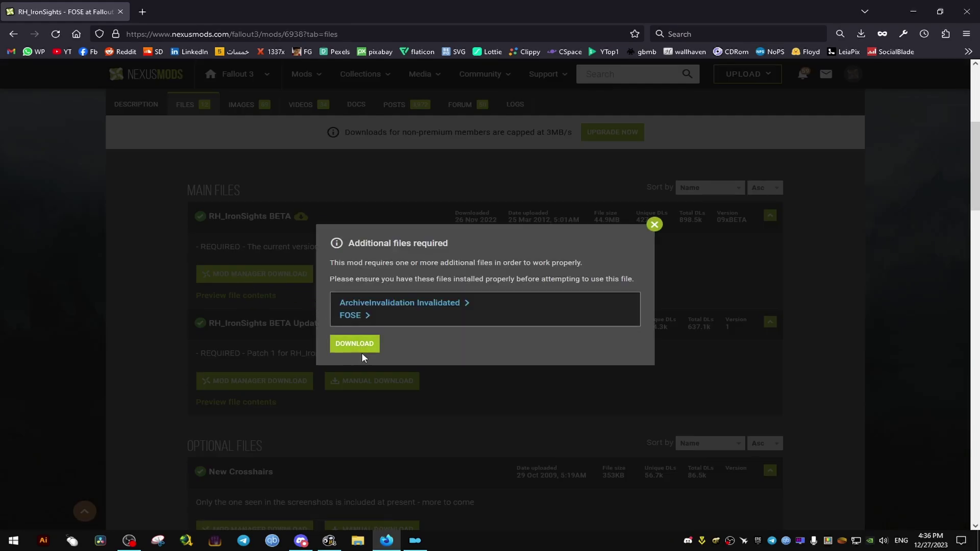
left_click(351, 344)
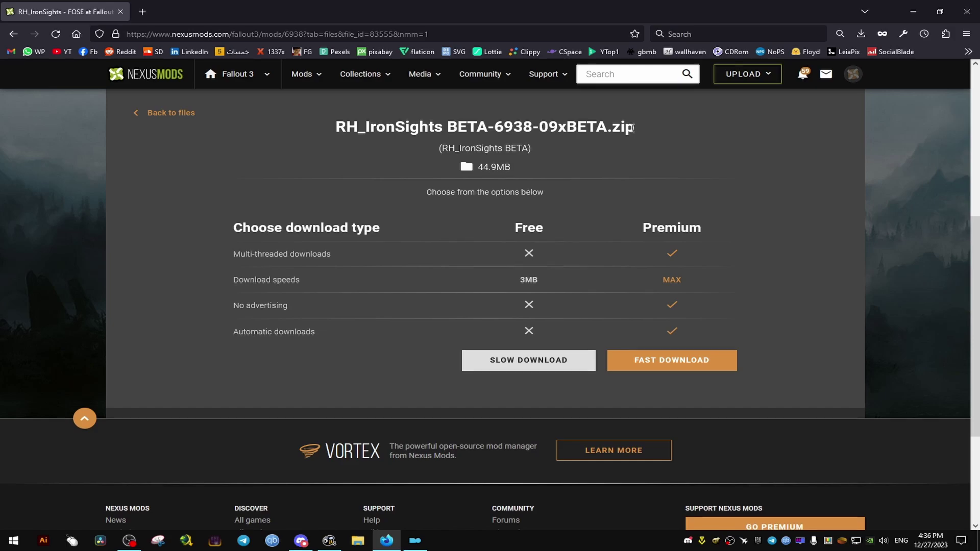
left_click(514, 361)
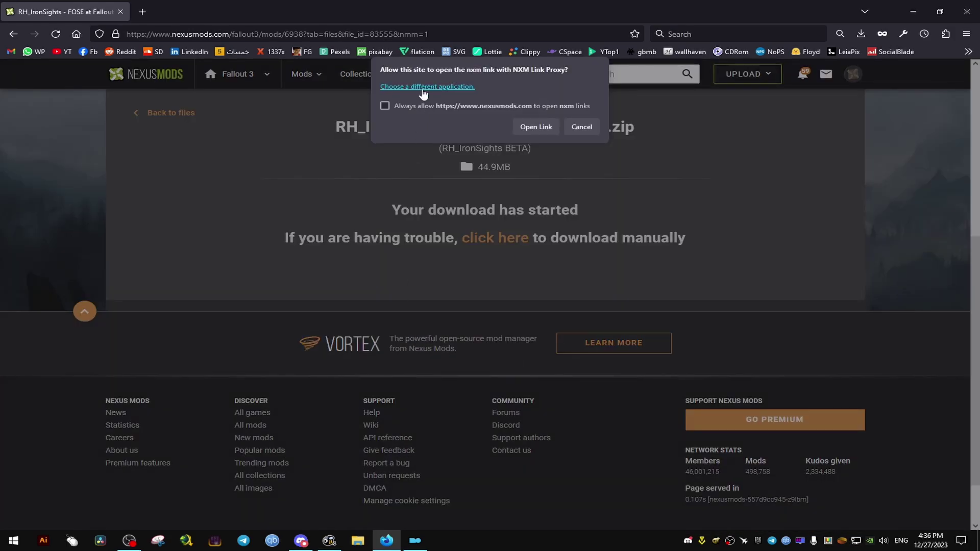
left_click(385, 105)
left_click(536, 127)
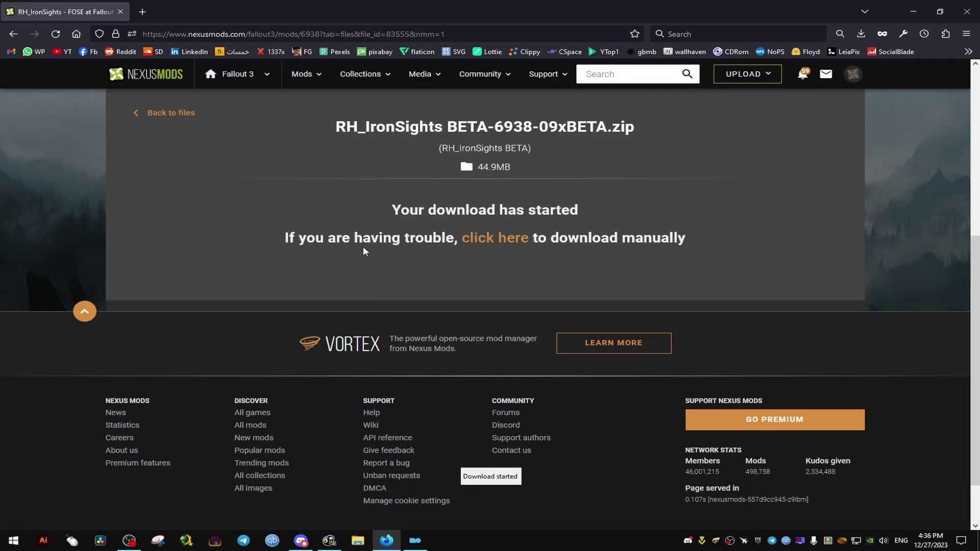
Switch to Mod Organizer and check its list of downloads for the RH_IronSights BETA archive
left_click(386, 541)
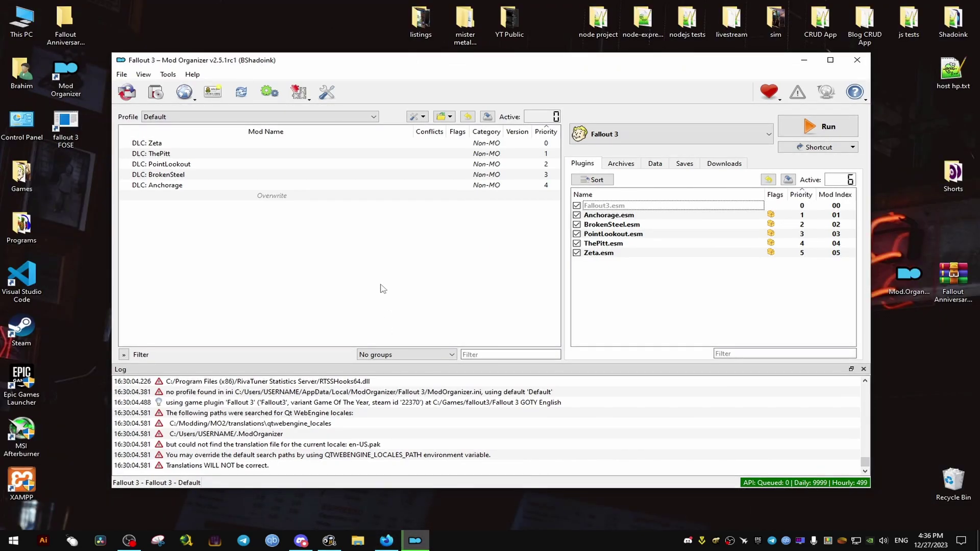
left_click(627, 163)
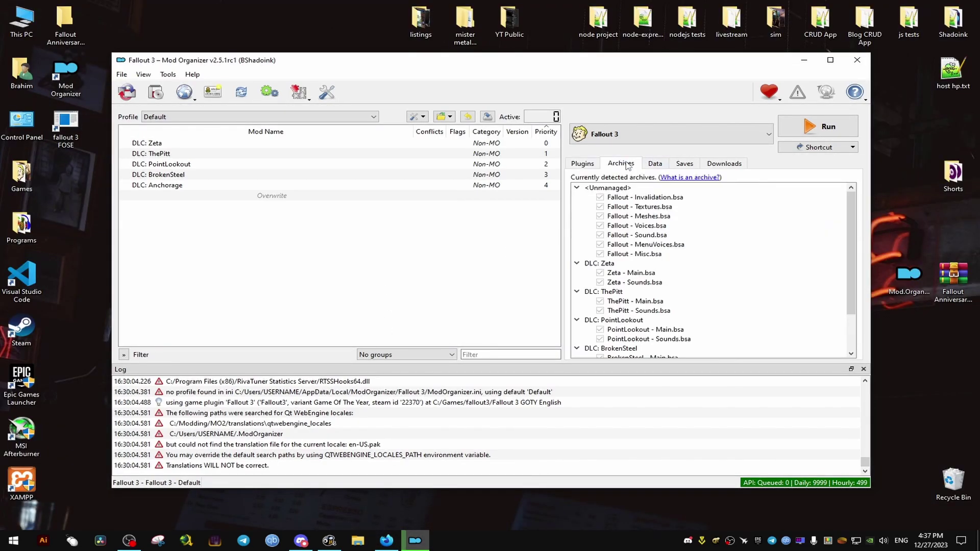
left_click(656, 163)
left_click(723, 164)
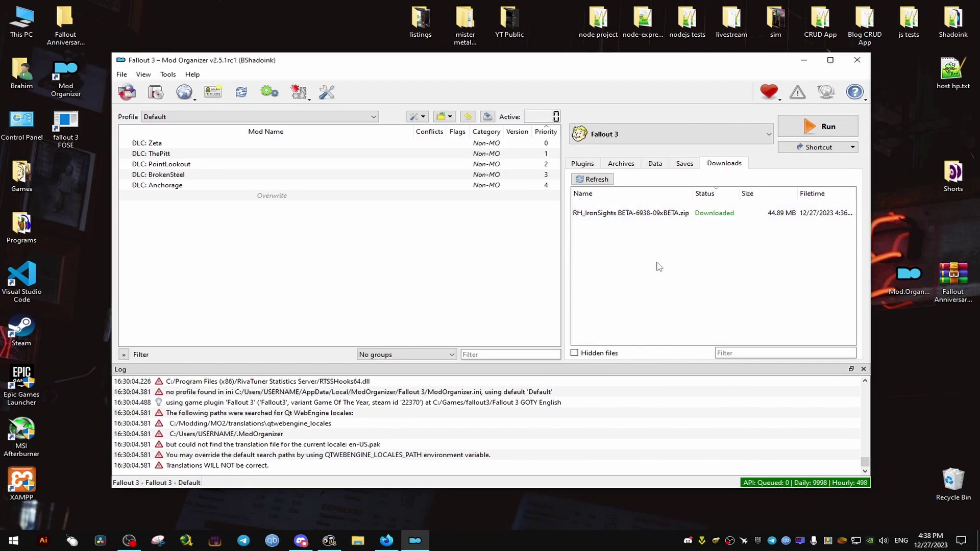
Switch to the browser, download RH_IronSights BETA Update 1 through the mod manager as a slow download, and return to Mod Organizer
left_click(386, 540)
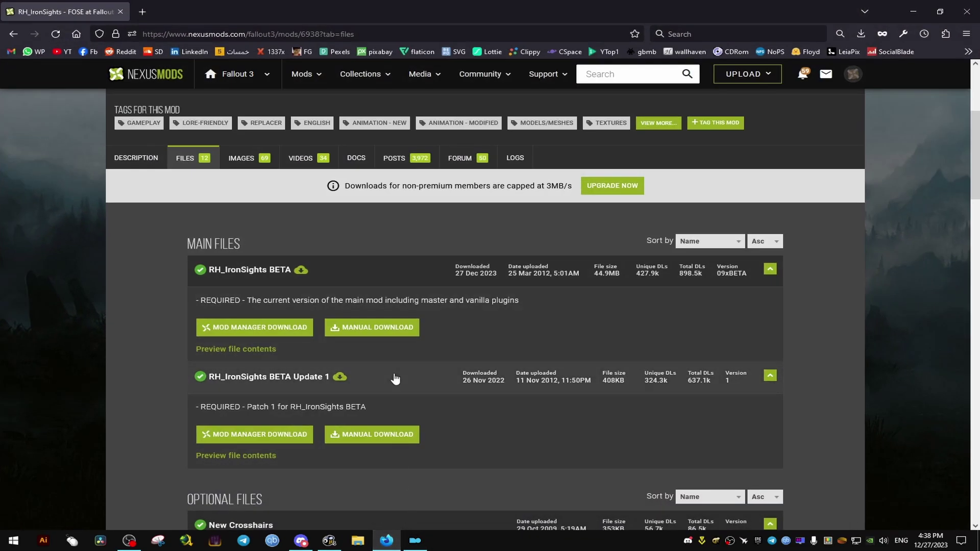
left_click(274, 438)
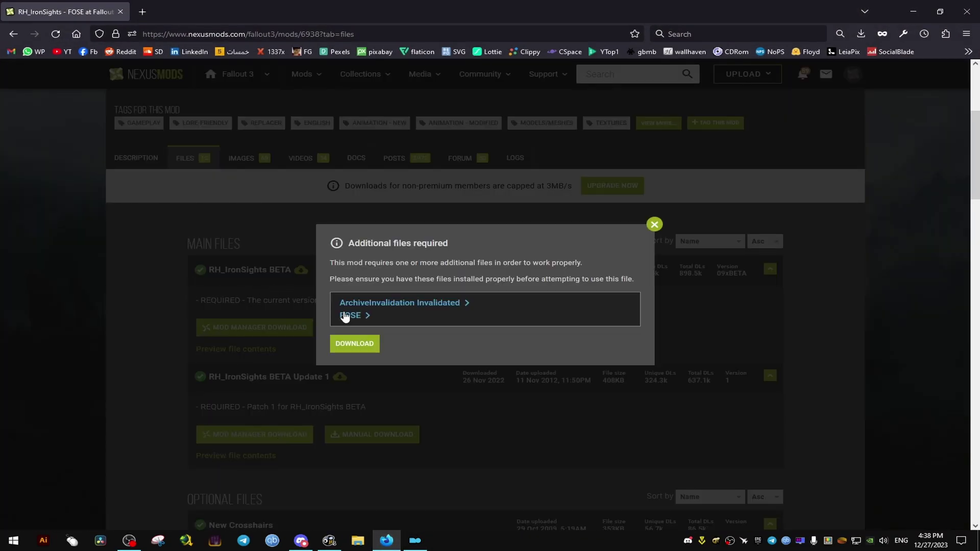
left_click(358, 350)
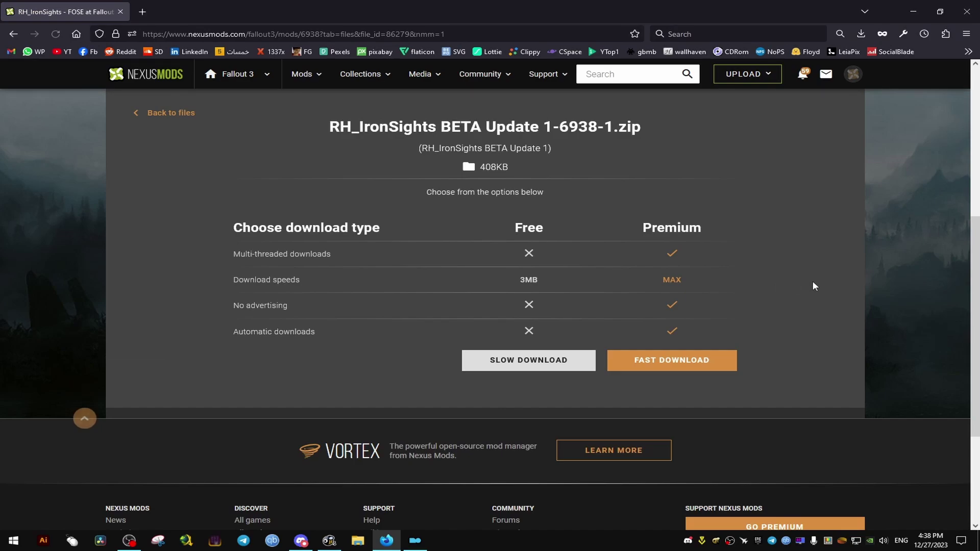
left_click(516, 362)
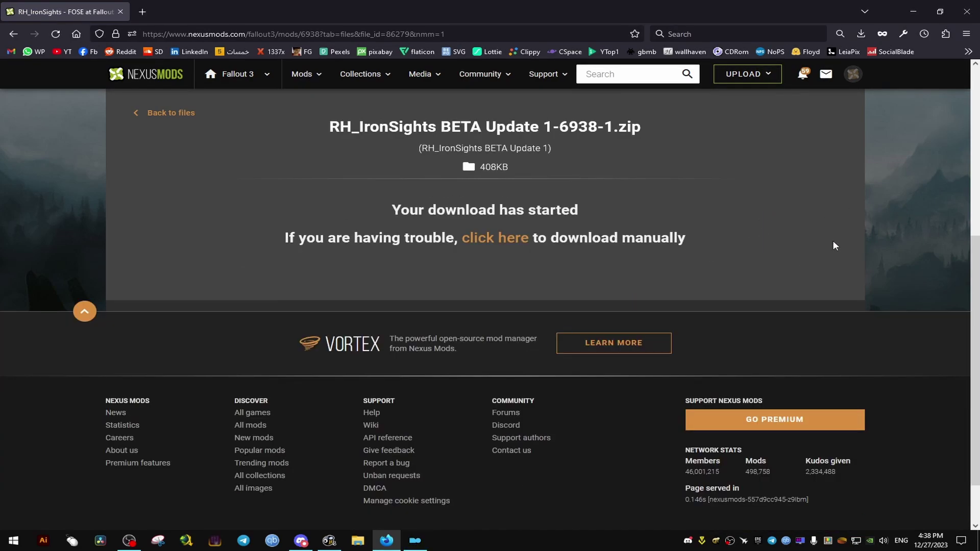
left_click(914, 11)
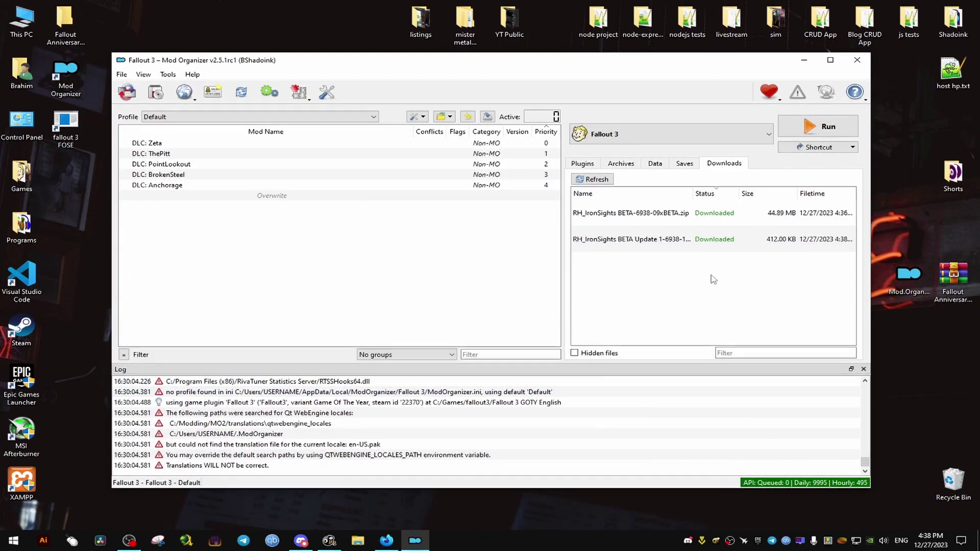
Install the downloaded RH_IronSights BETA archive as RH_IronSights - FOSE, proceeding without a Nexus category
left_click(613, 243)
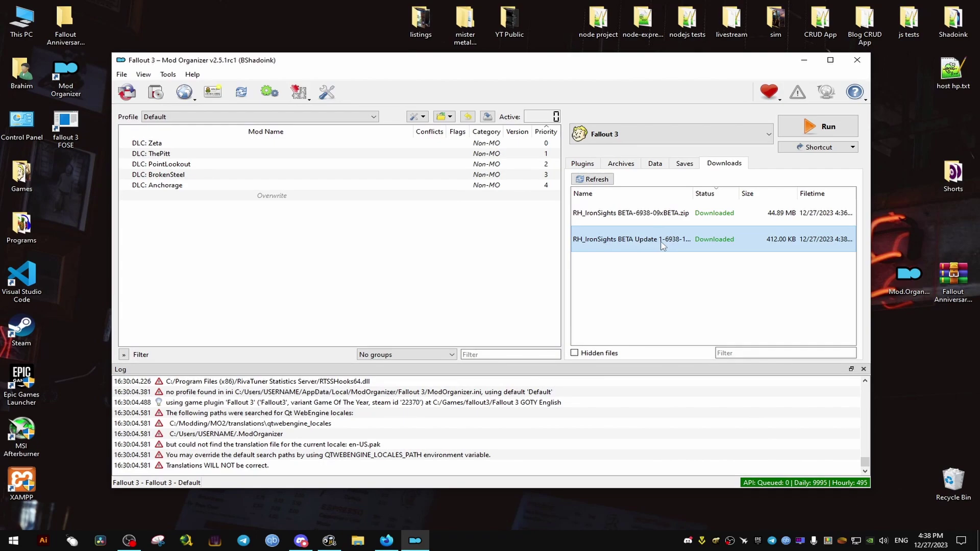
left_click(632, 213)
right_click(652, 215)
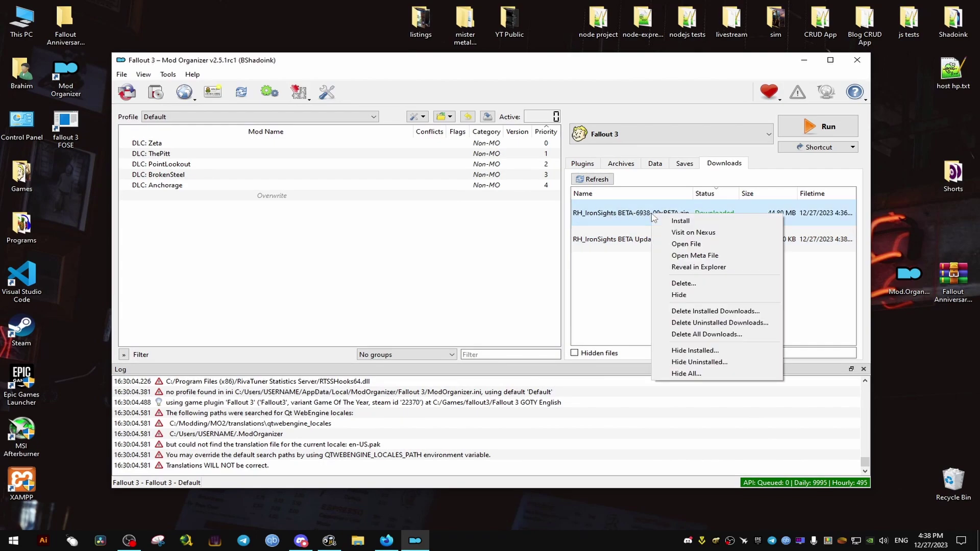
left_click(679, 221)
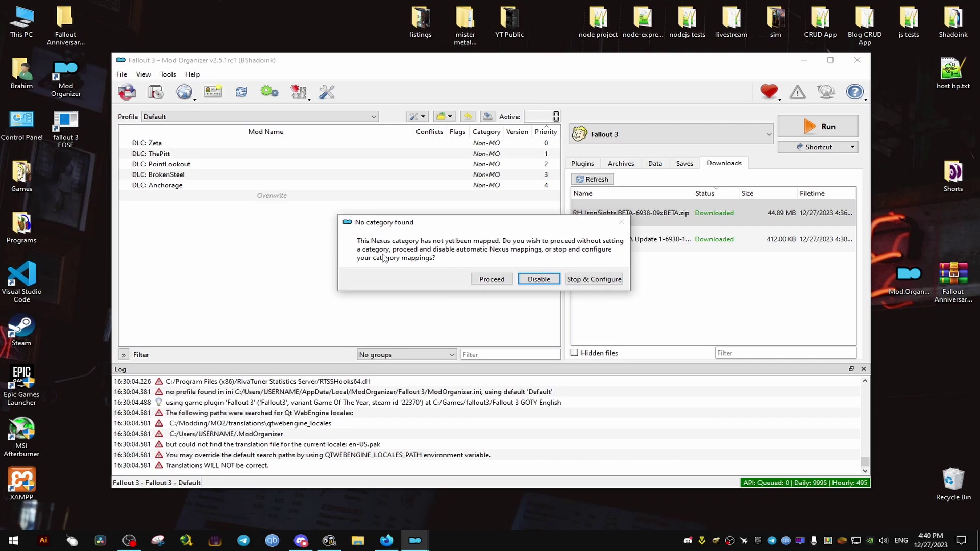
left_click(479, 280)
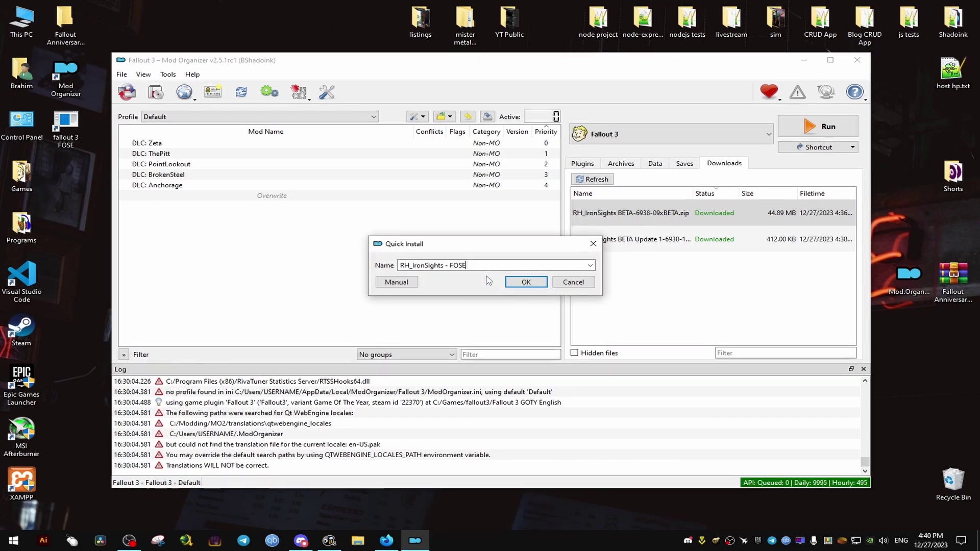
left_click(507, 282)
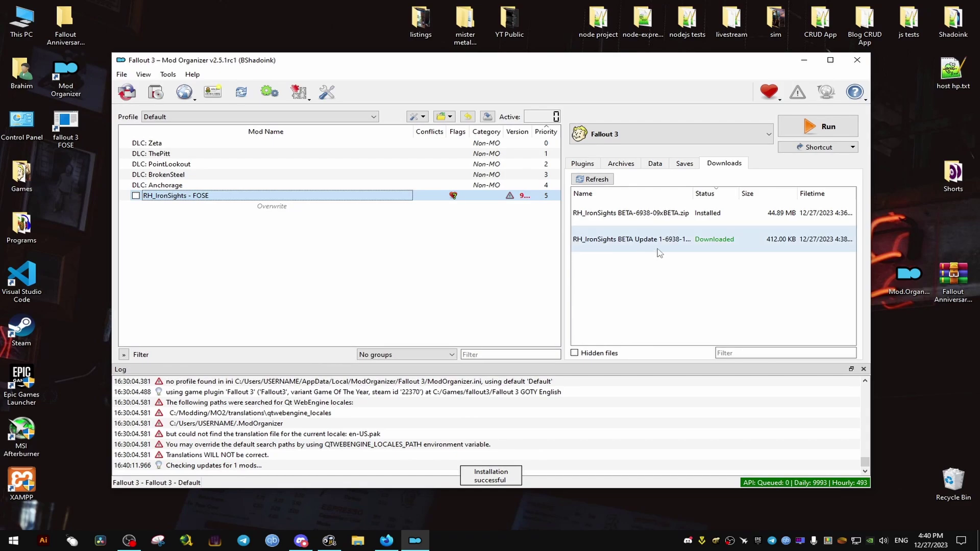
Install the downloaded RH_IronSights BETA Update 1 archive, merging it into the existing RH_IronSights - FOSE mod
left_click(628, 248)
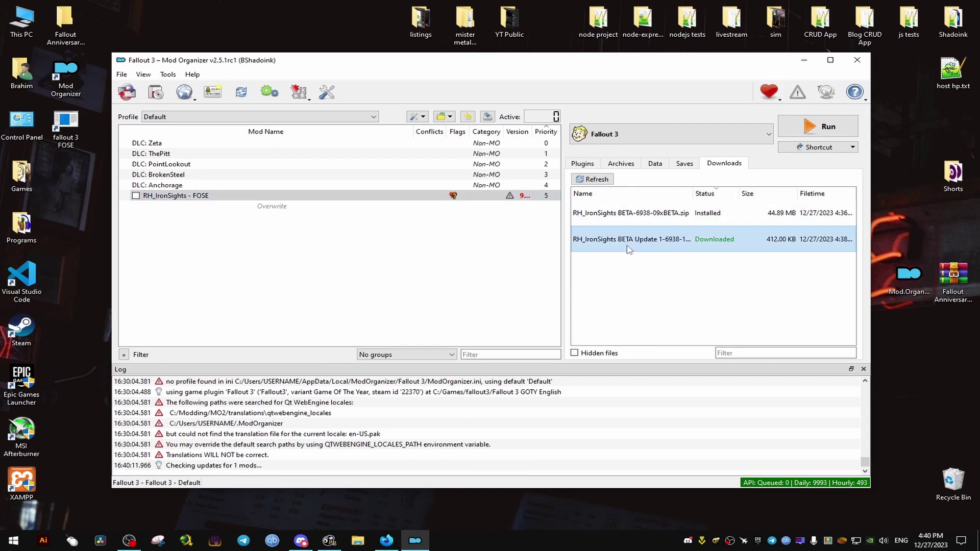
right_click(642, 242)
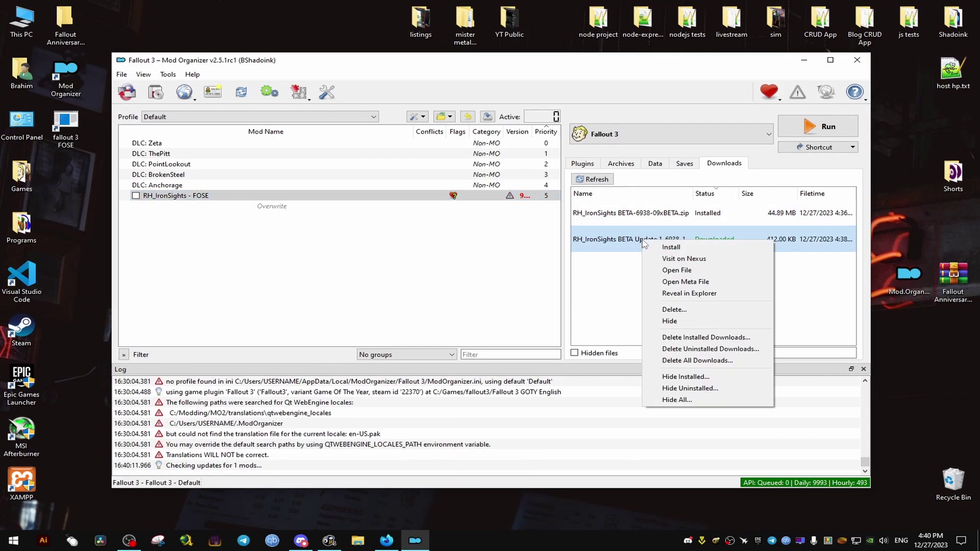
left_click(671, 248)
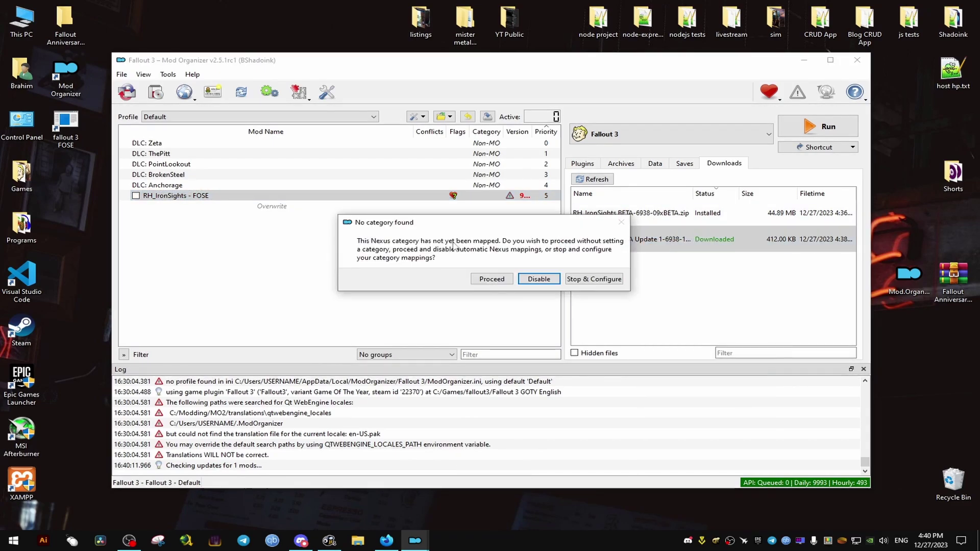
left_click(544, 281)
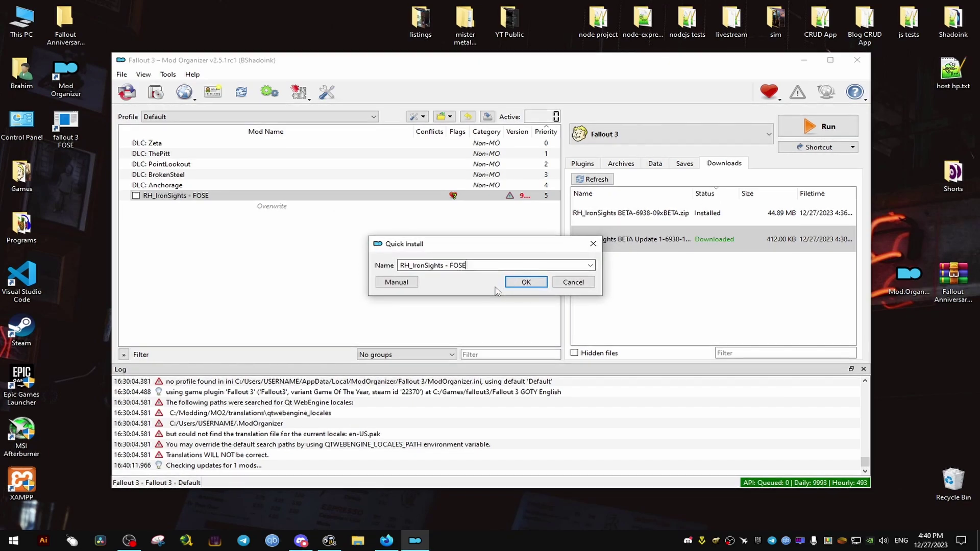
left_click(524, 282)
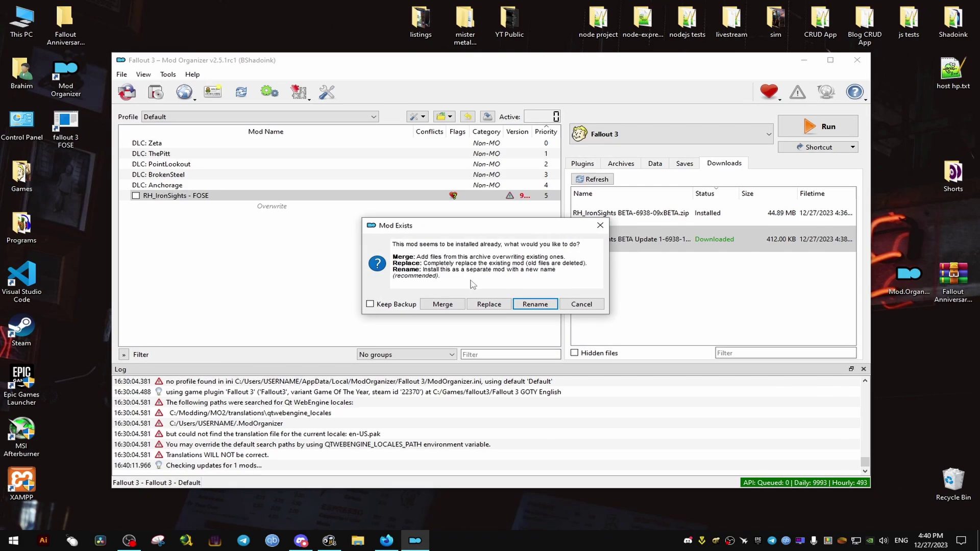
left_click(447, 305)
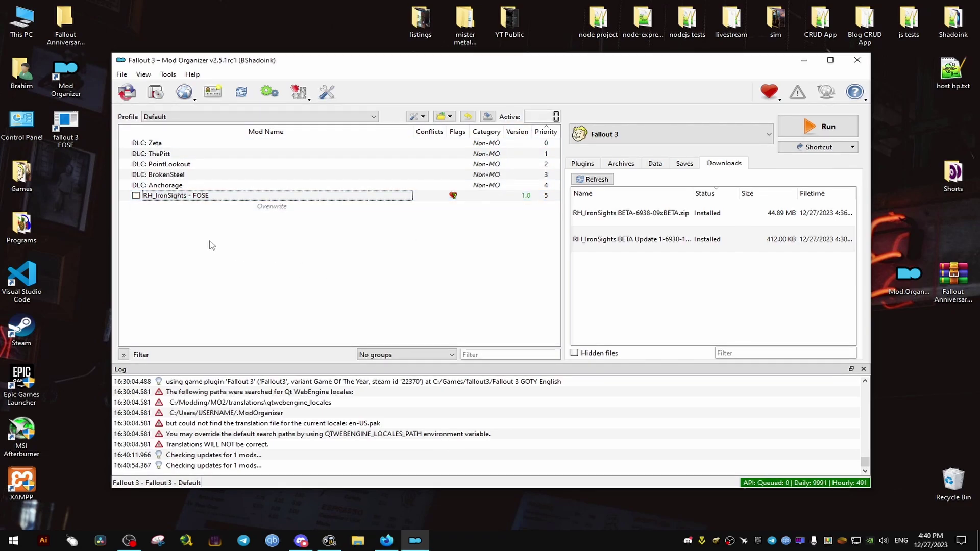
Enable the RH_IronSights - FOSE mod, sort the plugins with LOOT, and review the sorting details and the resulting load order
left_click(136, 196)
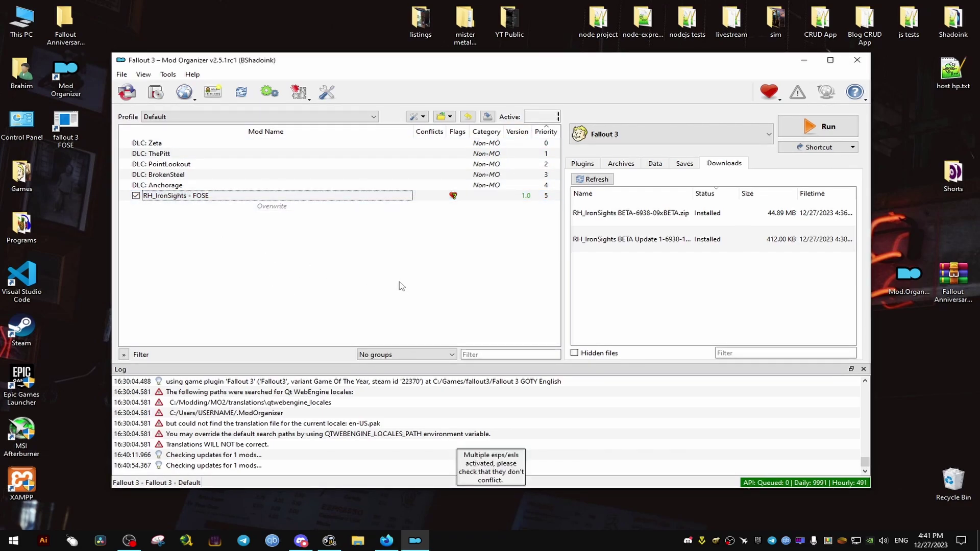
left_click(597, 164)
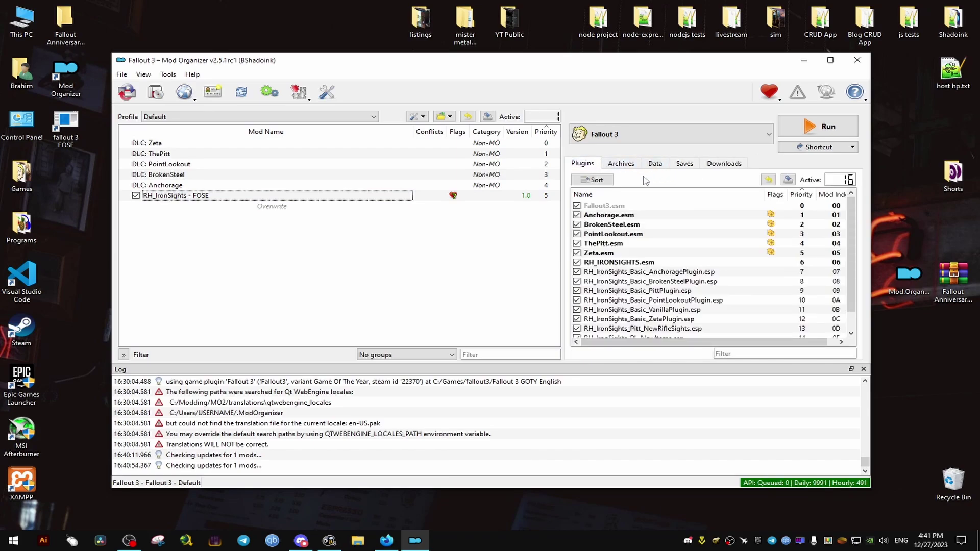
left_click(593, 180)
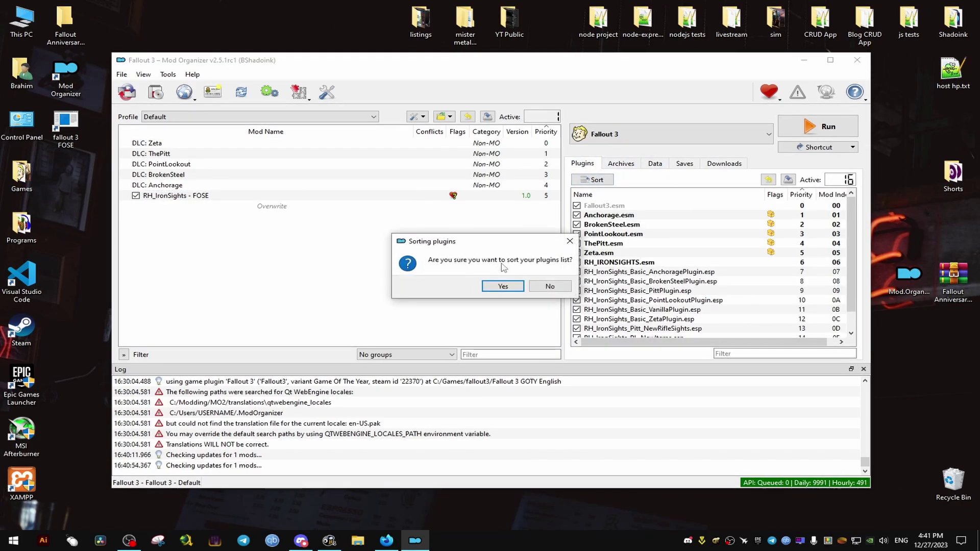
left_click(505, 287)
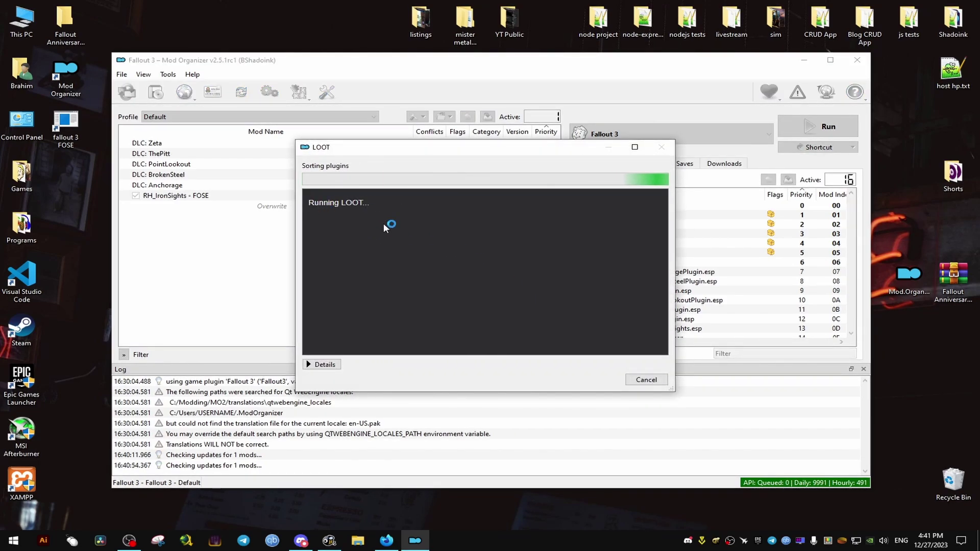
left_click(333, 365)
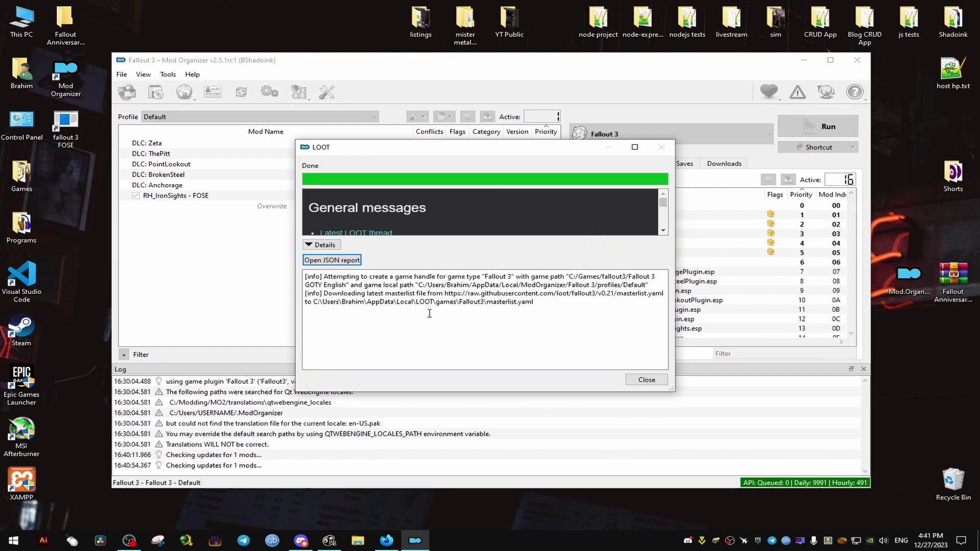
left_click(647, 379)
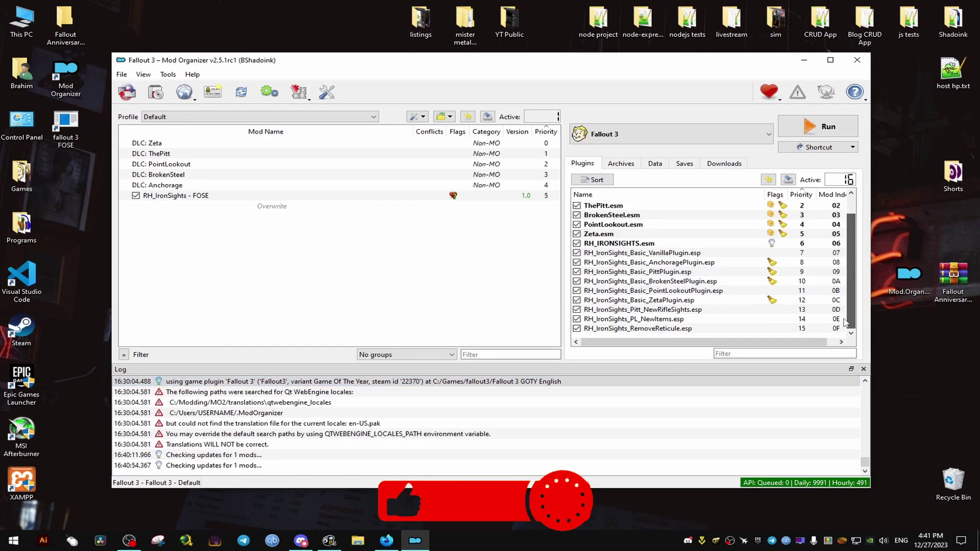
scroll(845, 220, "down", 1)
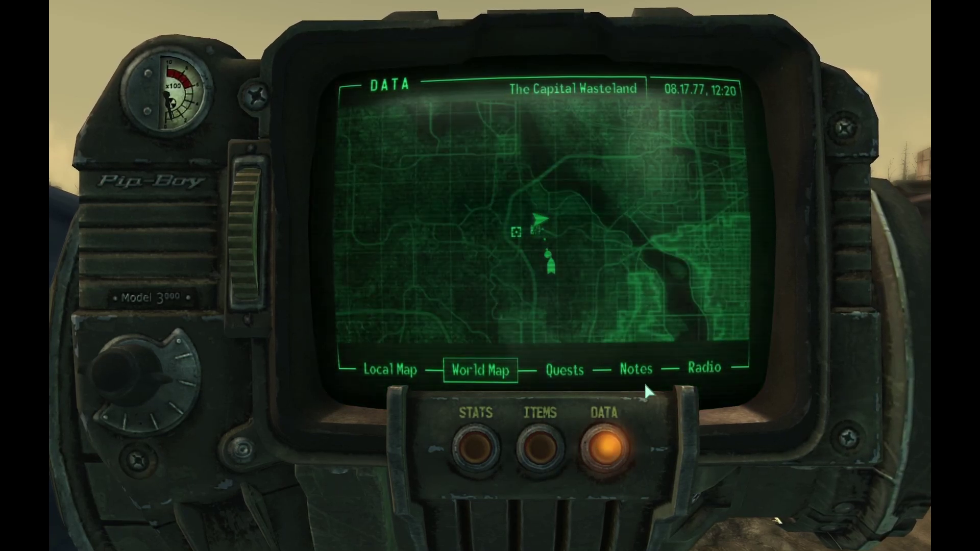
Switch to Fallout 3, select Enclave Radio among the Pip-Boy's radio stations, and return to gameplay
left_click(687, 367)
left_click(394, 130)
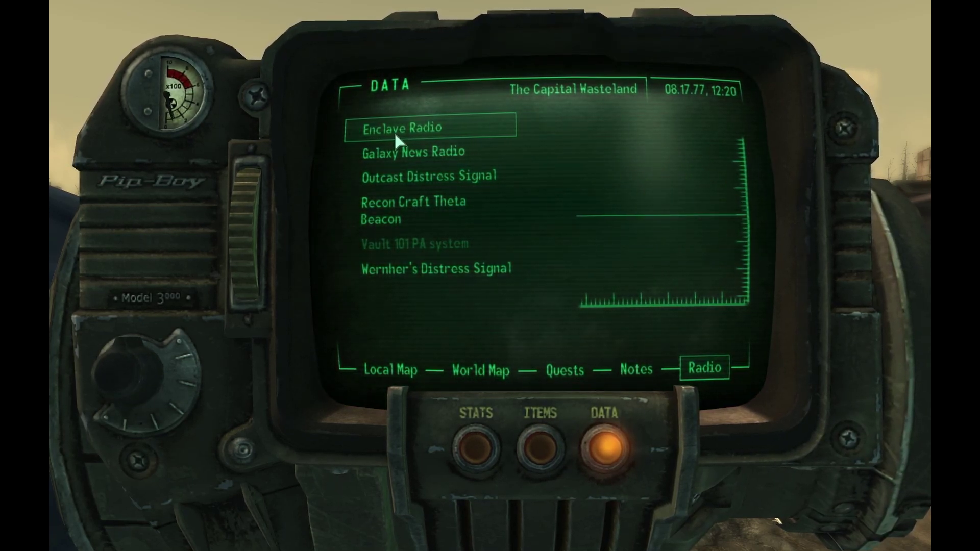
key("Tab")
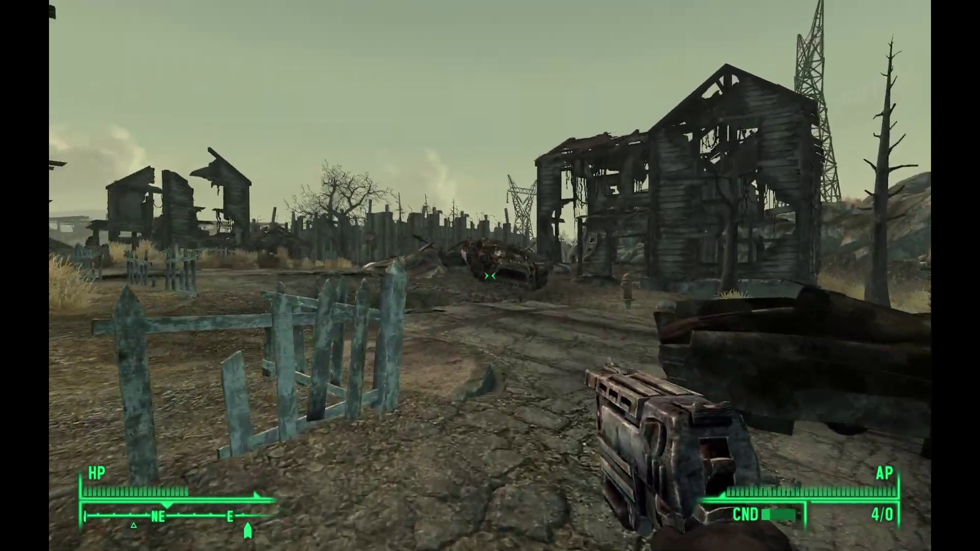
Test aiming the pistol down its iron sights, return it to the normal hold, and walk toward the ruined houses
mouse_move(490, 276)
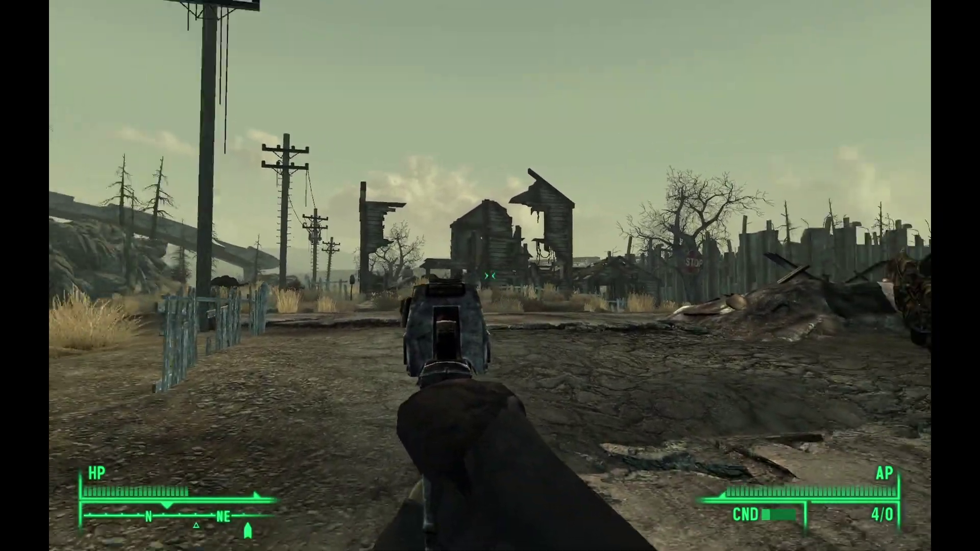
right_click(491, 276)
mouse_move(490, 276)
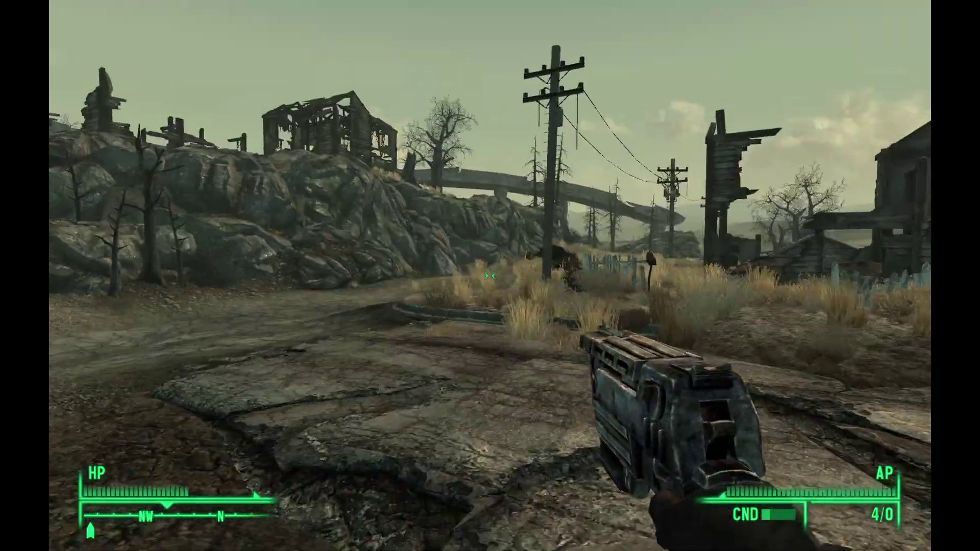
key("w")
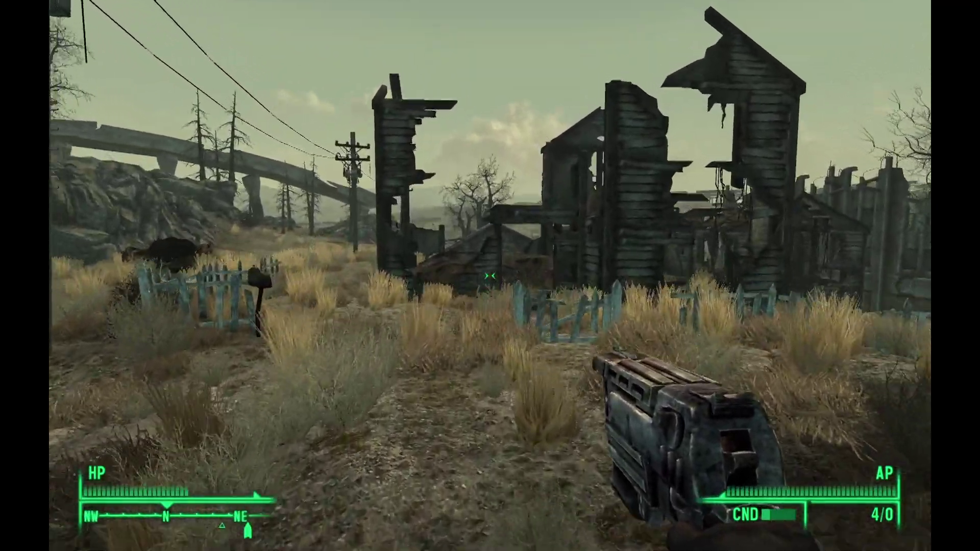
key("w")
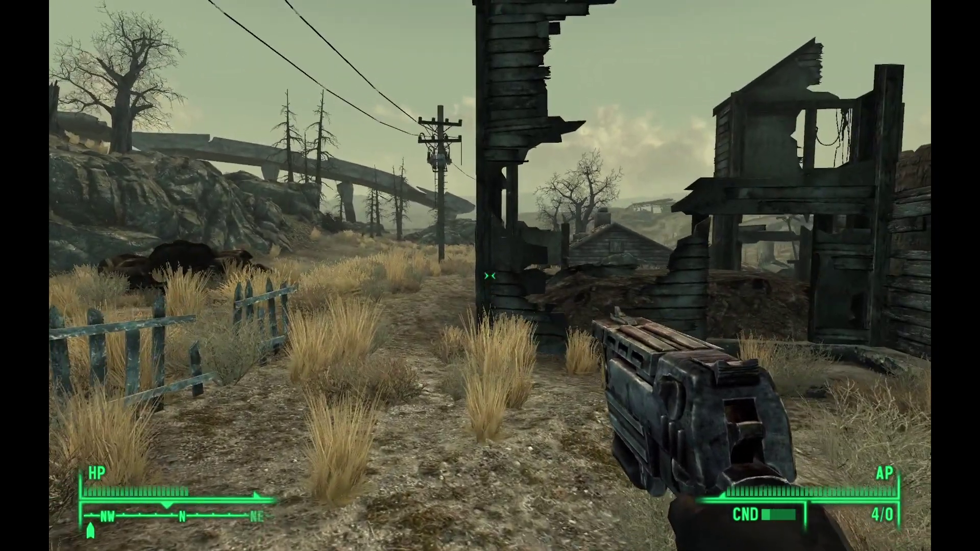
Check the character's condition on the Pip-Boy's status page, and return to walking toward the ruined house
key("Tab")
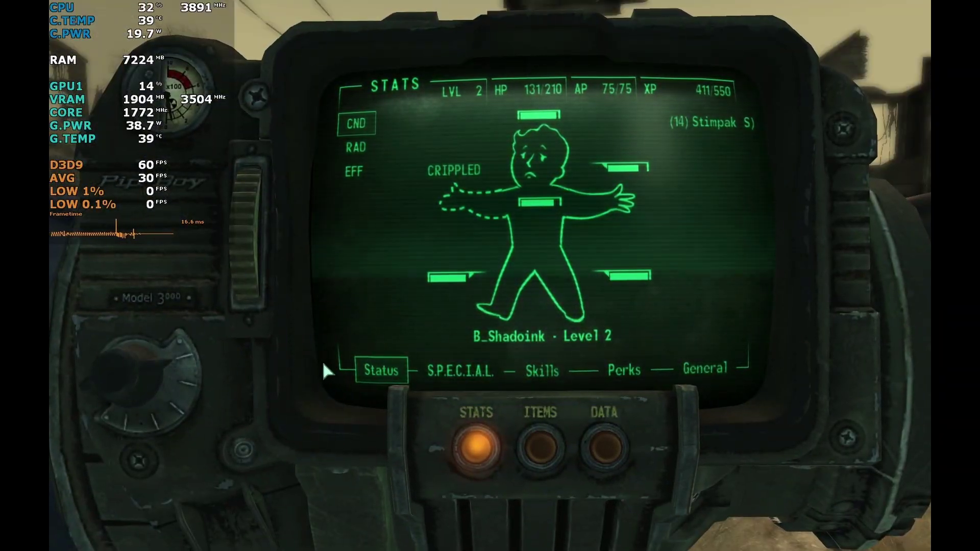
key("Tab")
key("w")
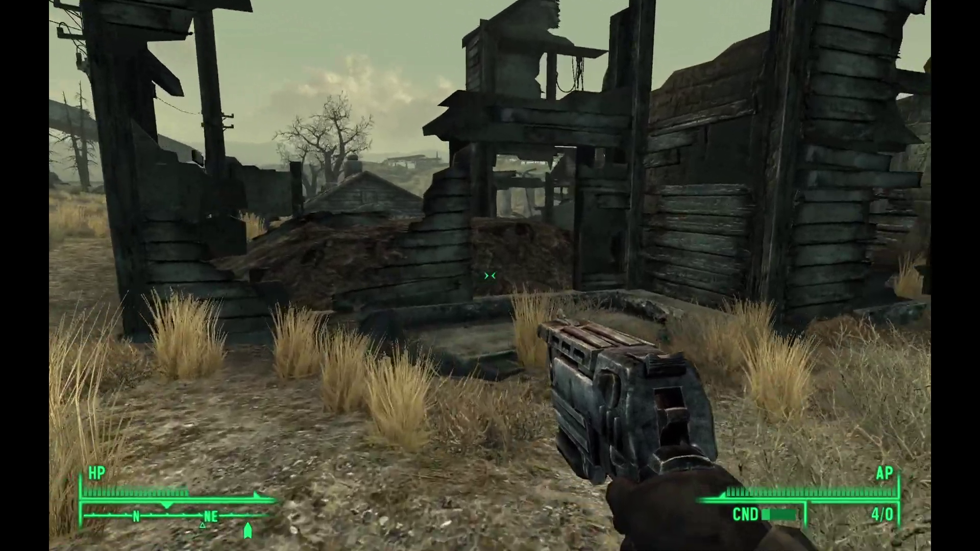